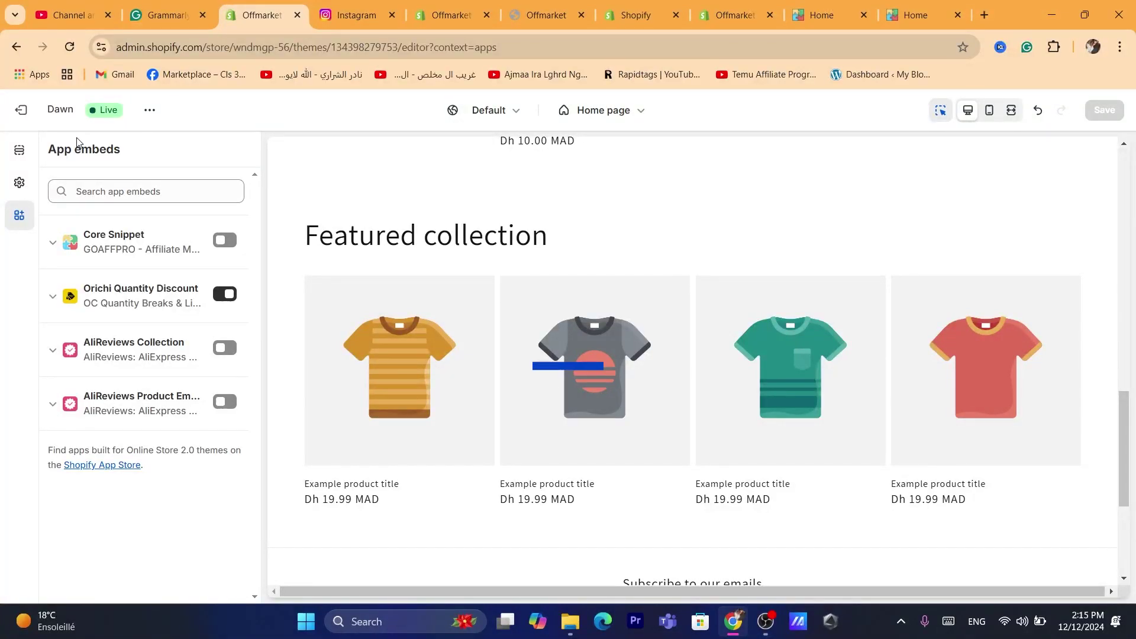
# Paste a how-to query about Judge.me imports into the browser bar, then dismiss it unsearched
pyautogui.moveTo(761, 632)
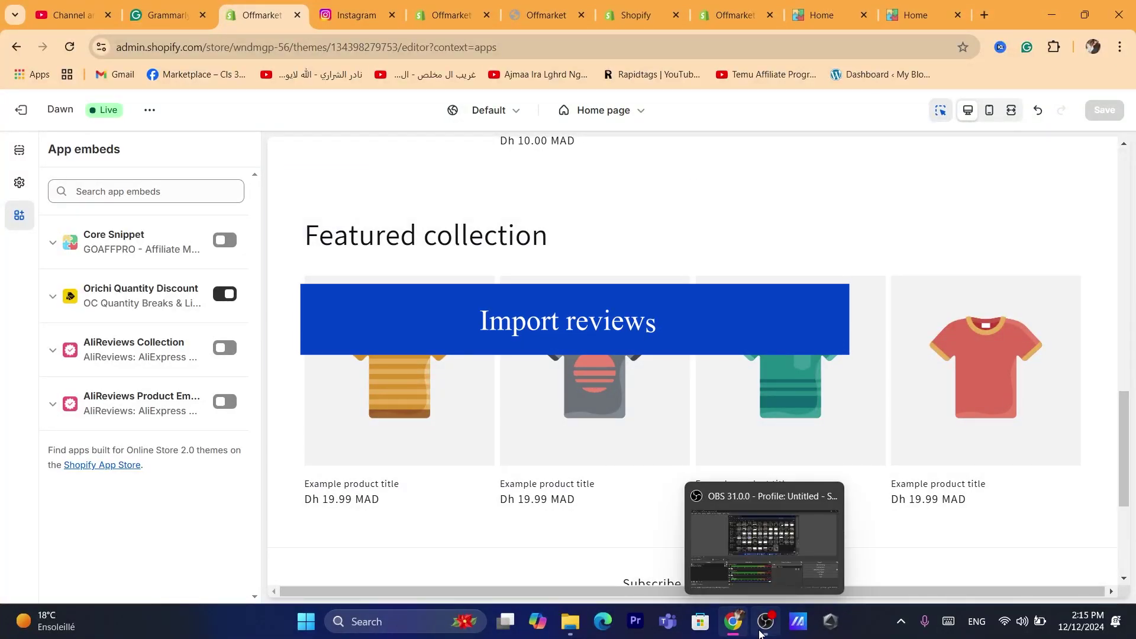
pyautogui.click(287, 47)
pyautogui.write('how to import reviews from aliexpress to shopify judge.me')
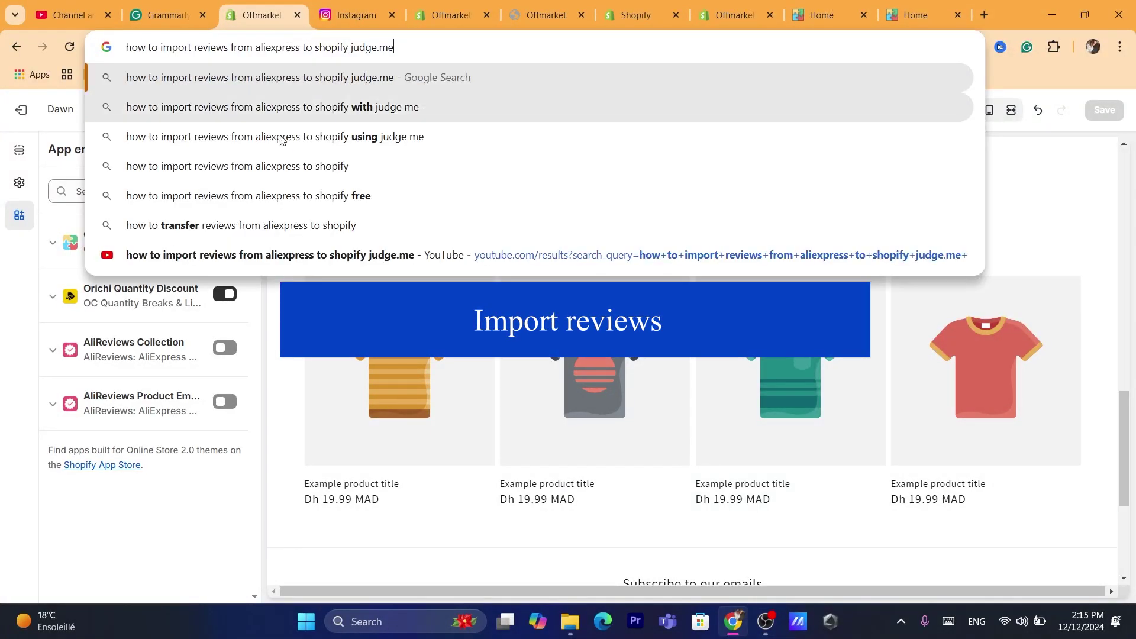
pyautogui.click(2, 402)
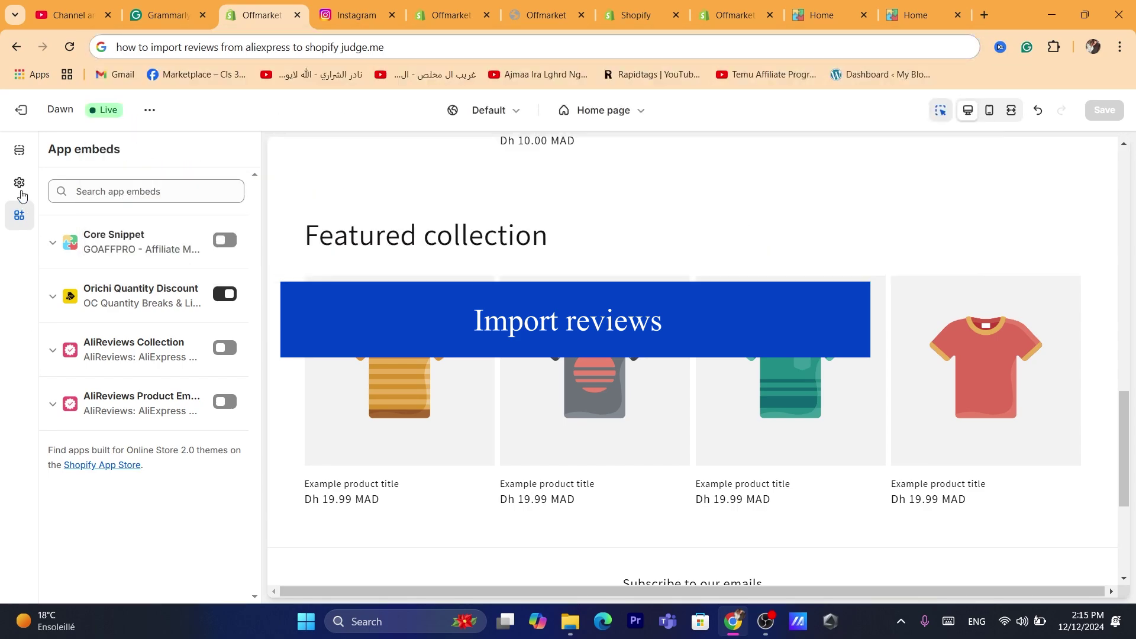
# Exit the theme editor to the themes list, briefly loading shopify.com in another tab
pyautogui.click(20, 125)
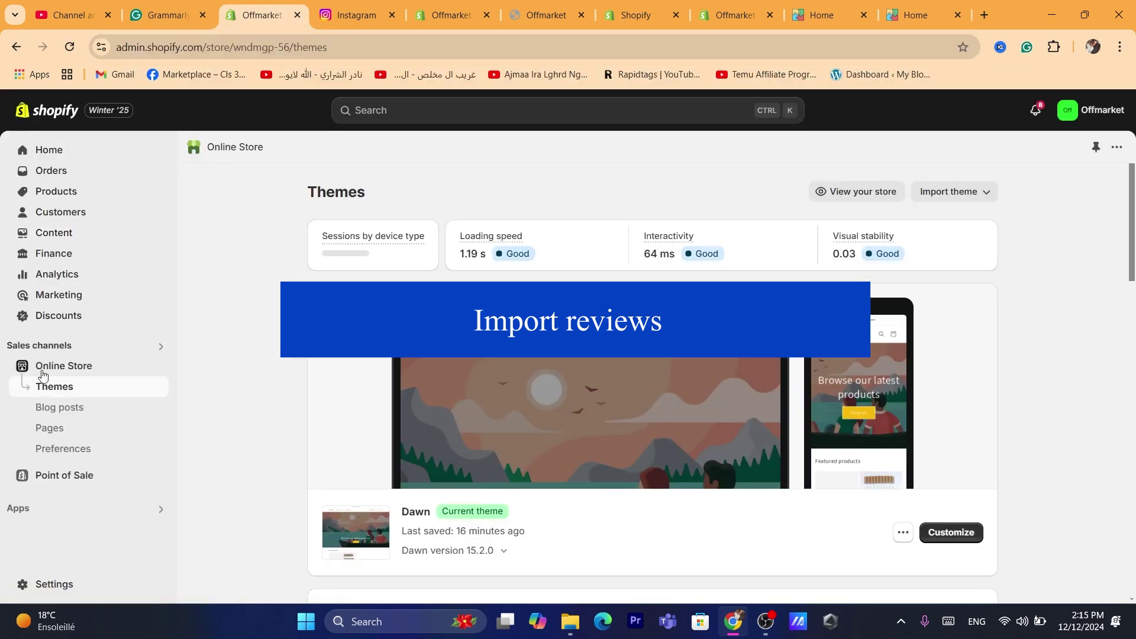
pyautogui.click(356, 15)
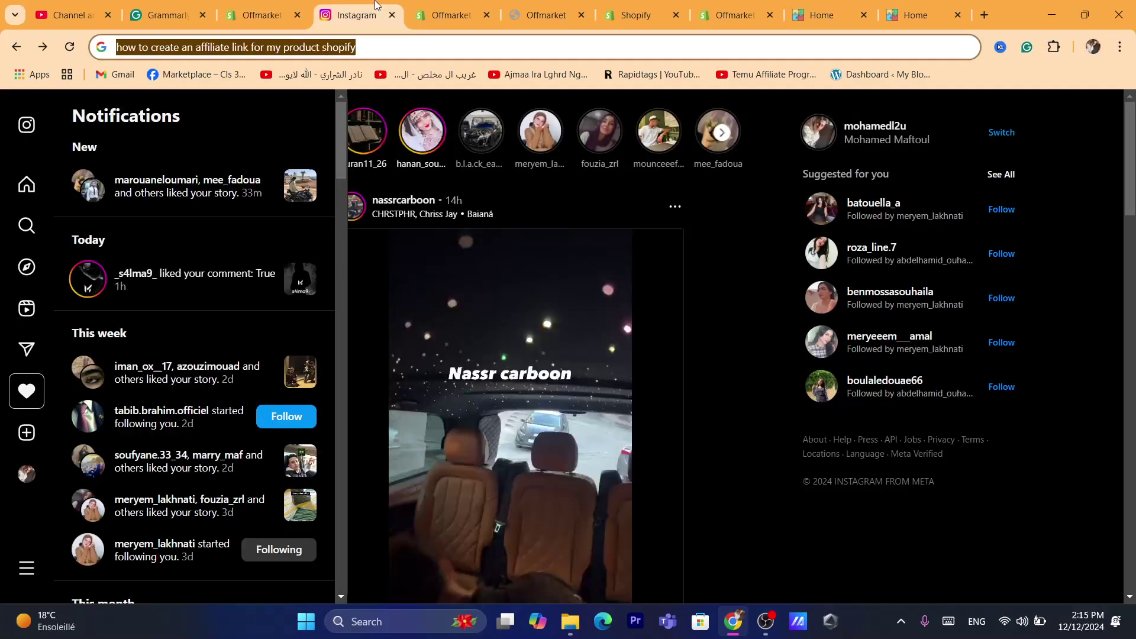
pyautogui.write('s')
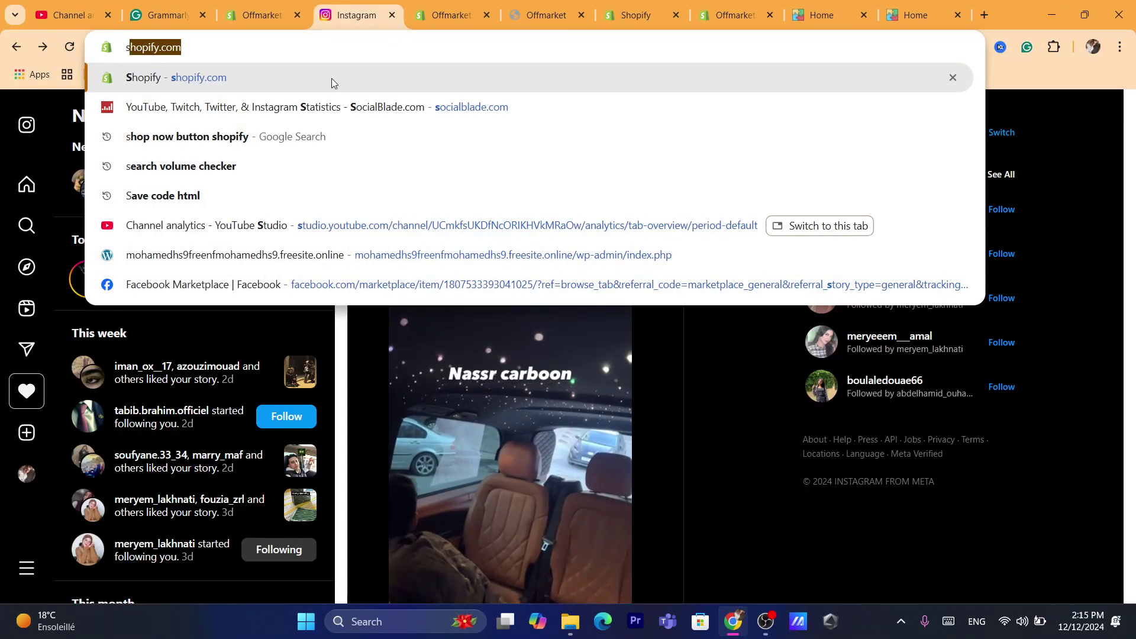
pyautogui.click(332, 78)
pyautogui.click(363, 39)
pyautogui.click(256, 3)
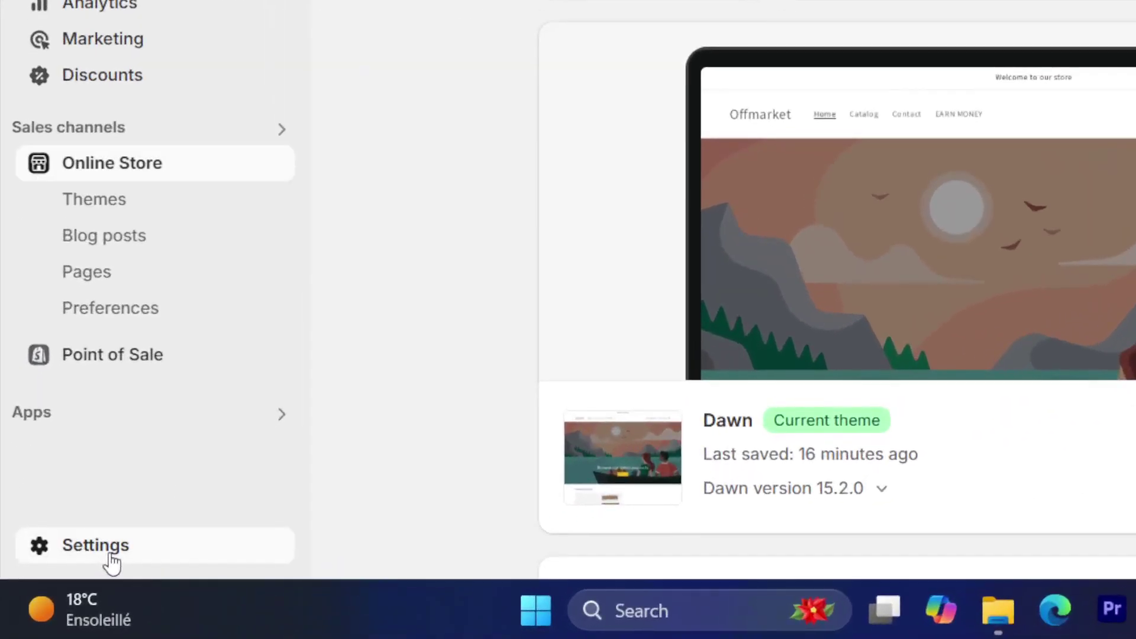
# From Settings > Apps and sales channels, open the Shopify App Store in a new tab and focus its search
pyautogui.click(110, 556)
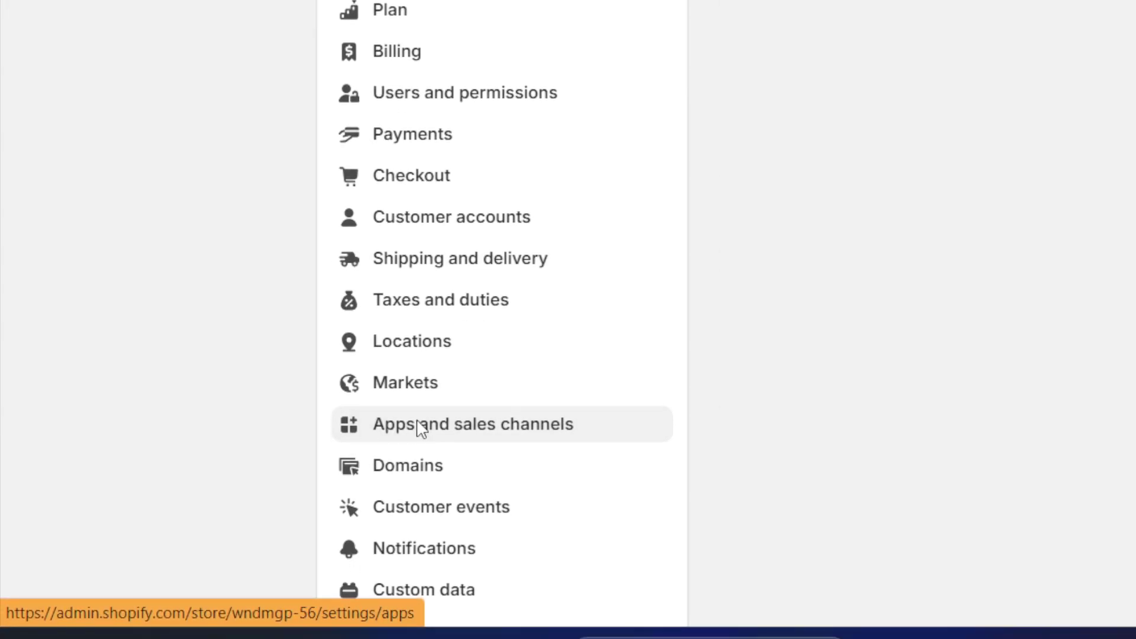
pyautogui.click(420, 427)
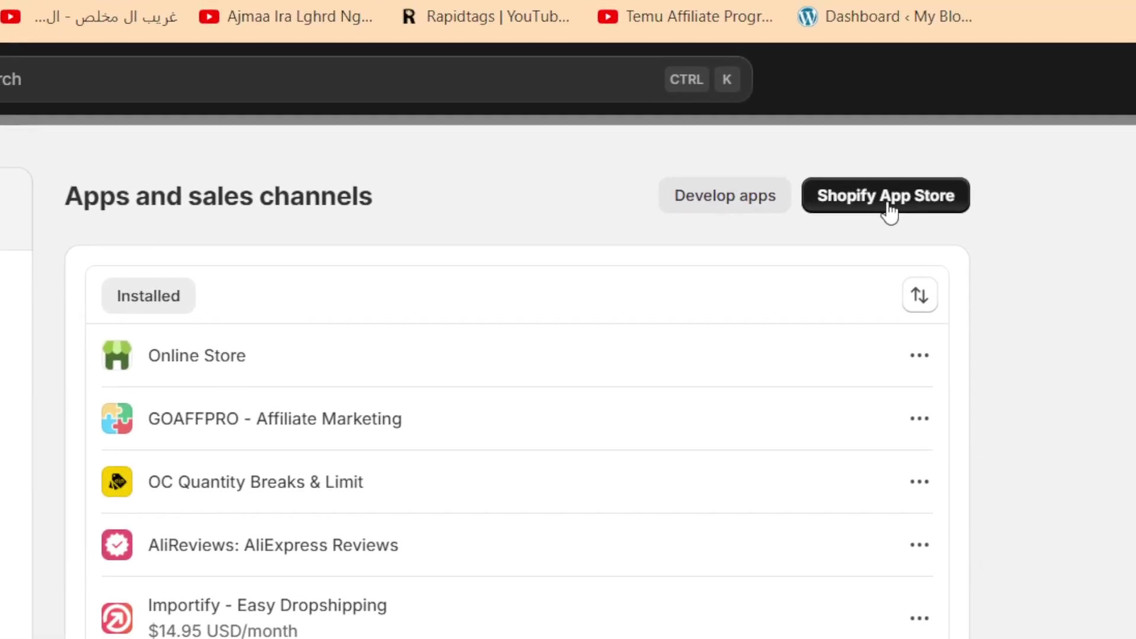
pyautogui.click(1051, 116)
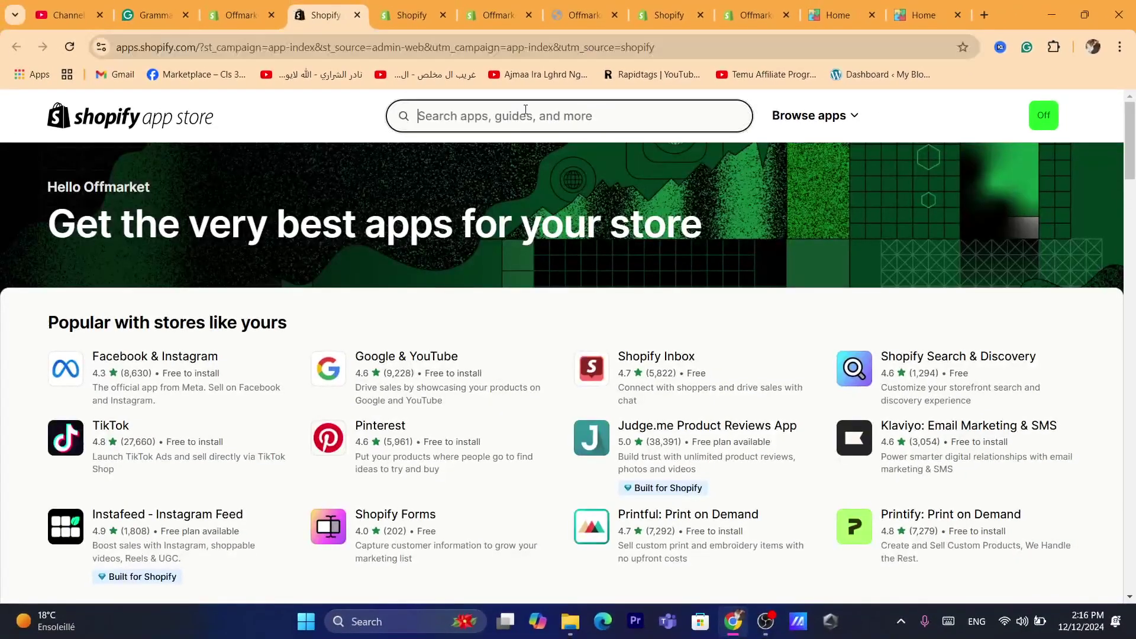
pyautogui.click(525, 110)
# Search the App Store for 'judge.me' by trimming the pasted AliExpress import query
pyautogui.write('import reviews from aliexpress to shopify judge.me')
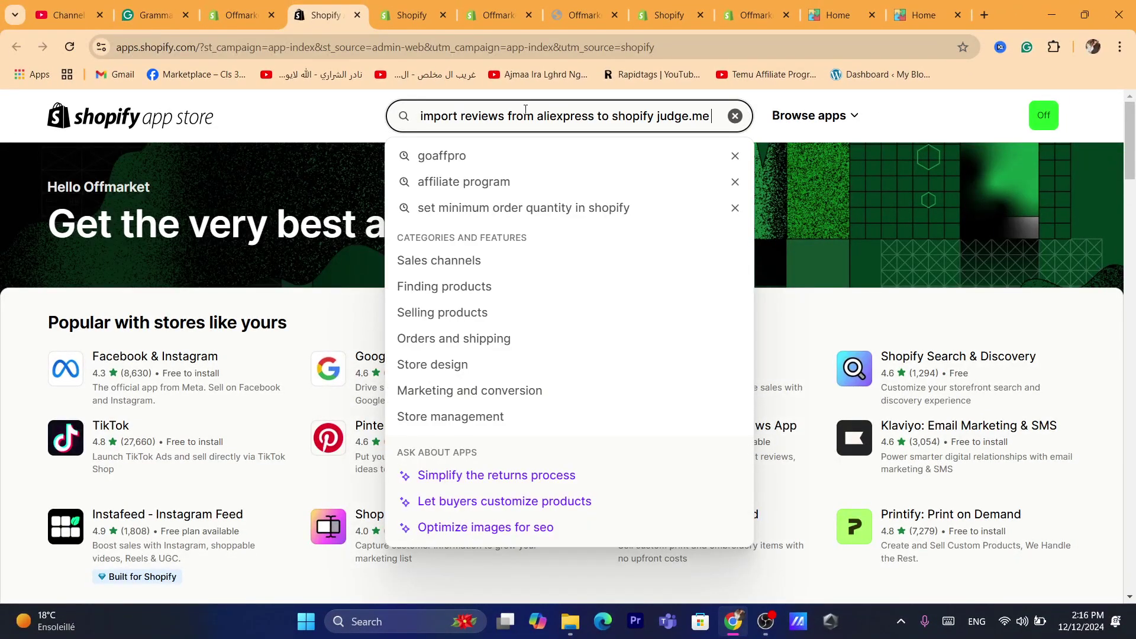
pyautogui.moveTo(653, 114); pyautogui.dragTo(418, 116)
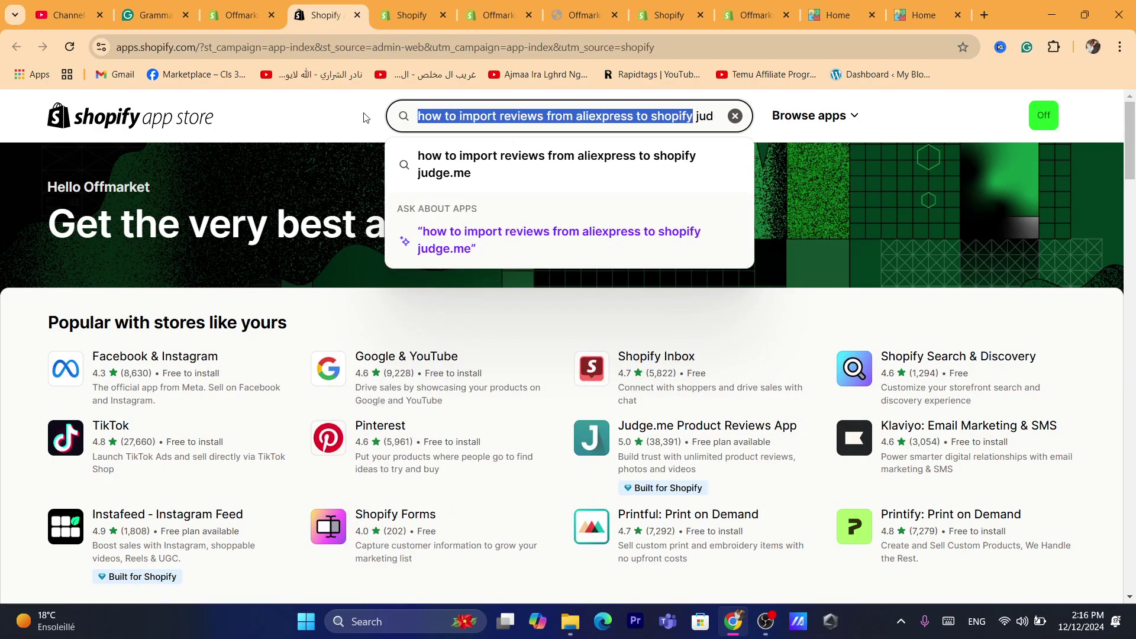
pyautogui.press('BackSpace')
pyautogui.press('Return')
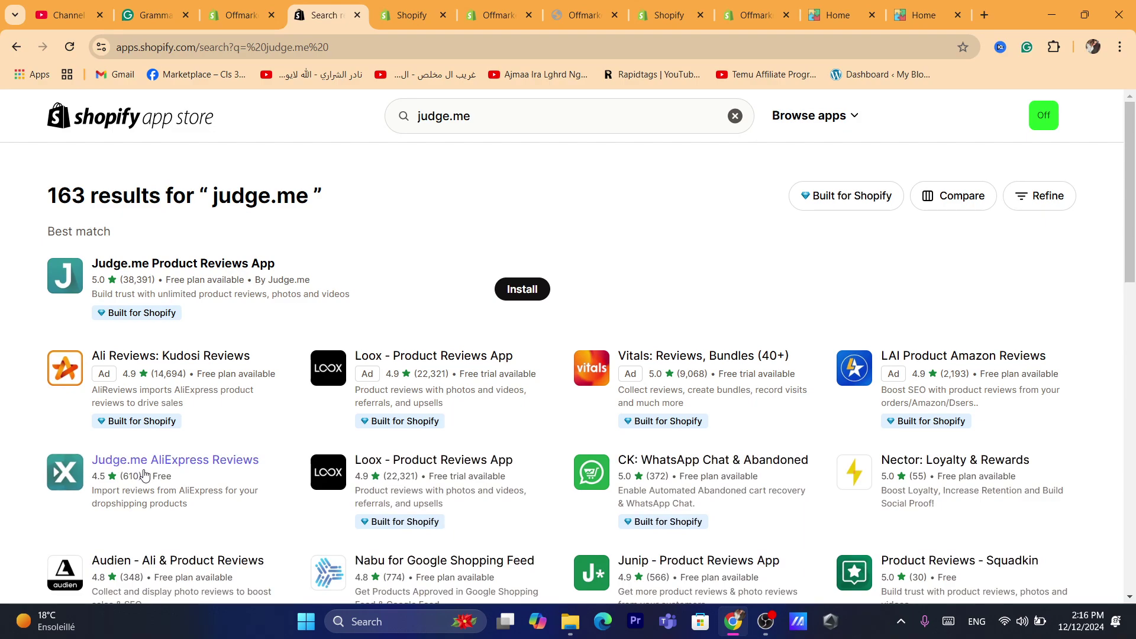
# Install the Judge.me Product Reviews App and approve its permissions
pyautogui.click(139, 267)
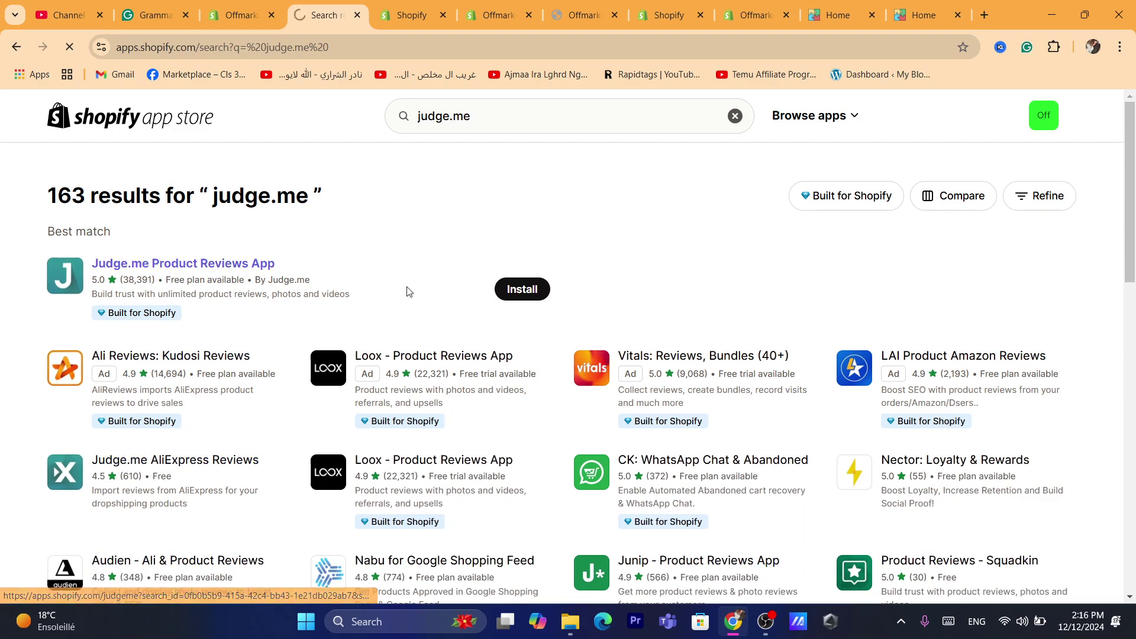
pyautogui.click(170, 525)
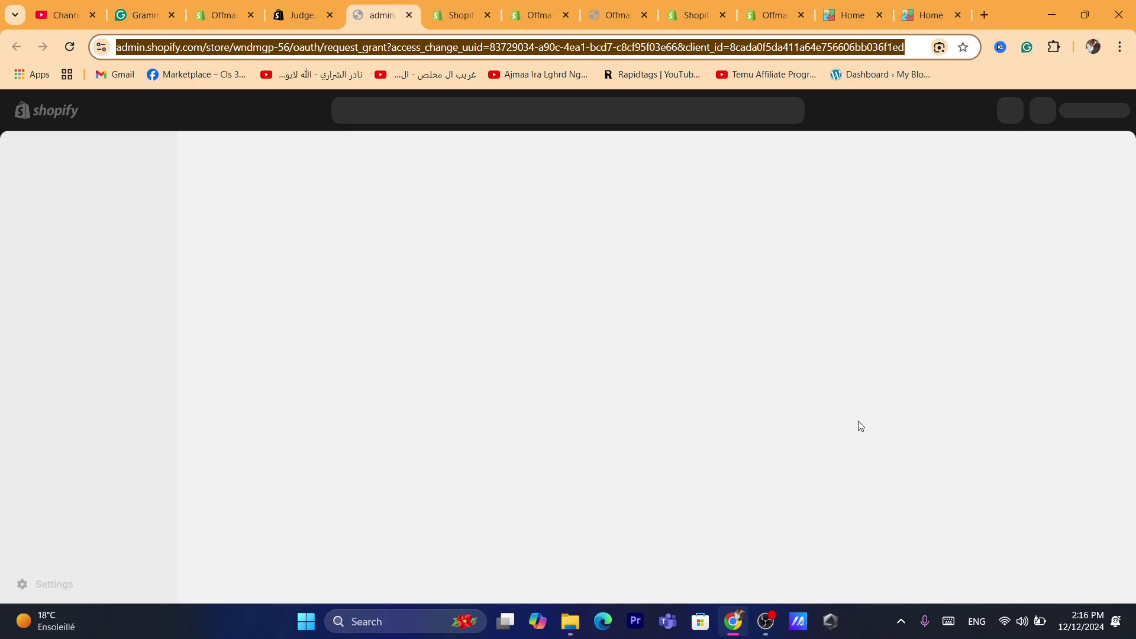
pyautogui.click(862, 447)
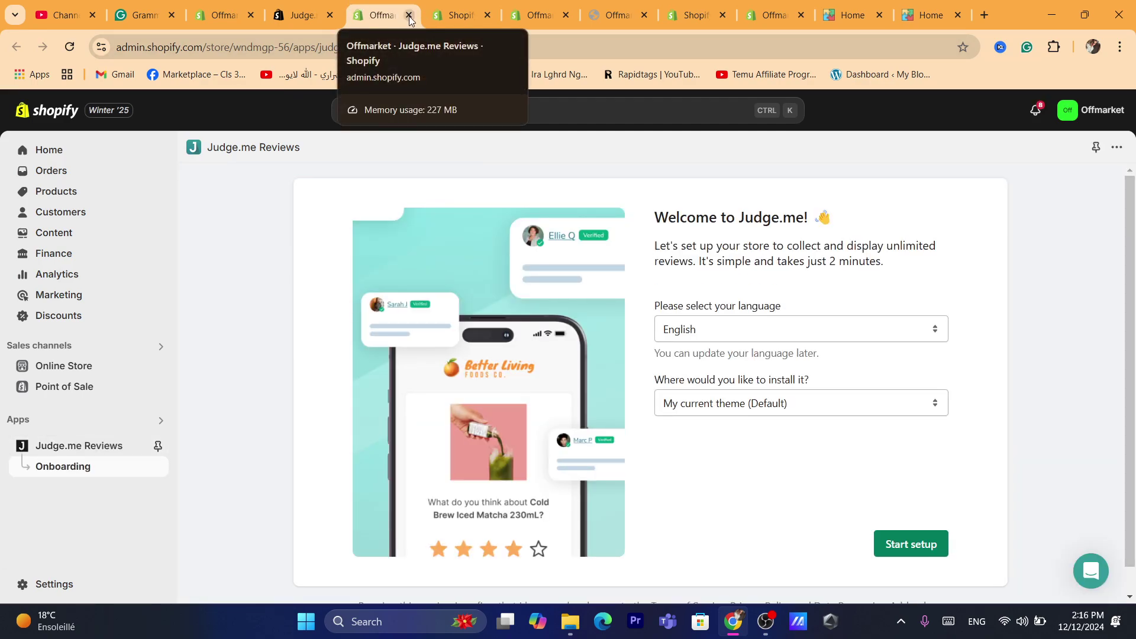
pyautogui.click(289, 7)
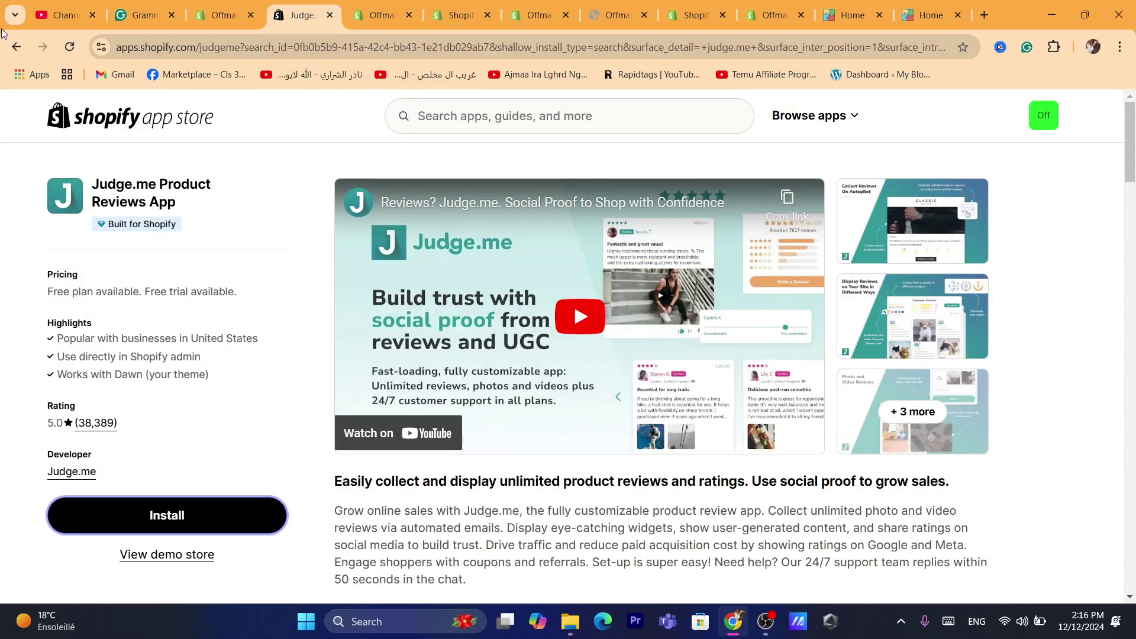
# Return to the judge.me results and install Judge.me AliExpress Reviews, approving its permissions
pyautogui.click(16, 47)
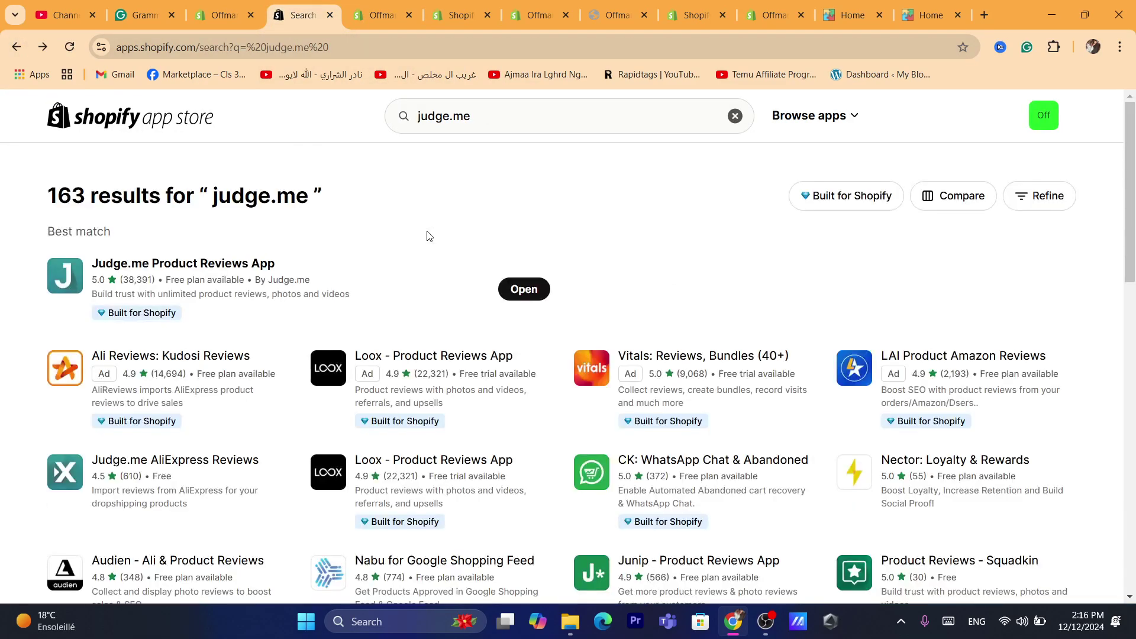
pyautogui.click(190, 472)
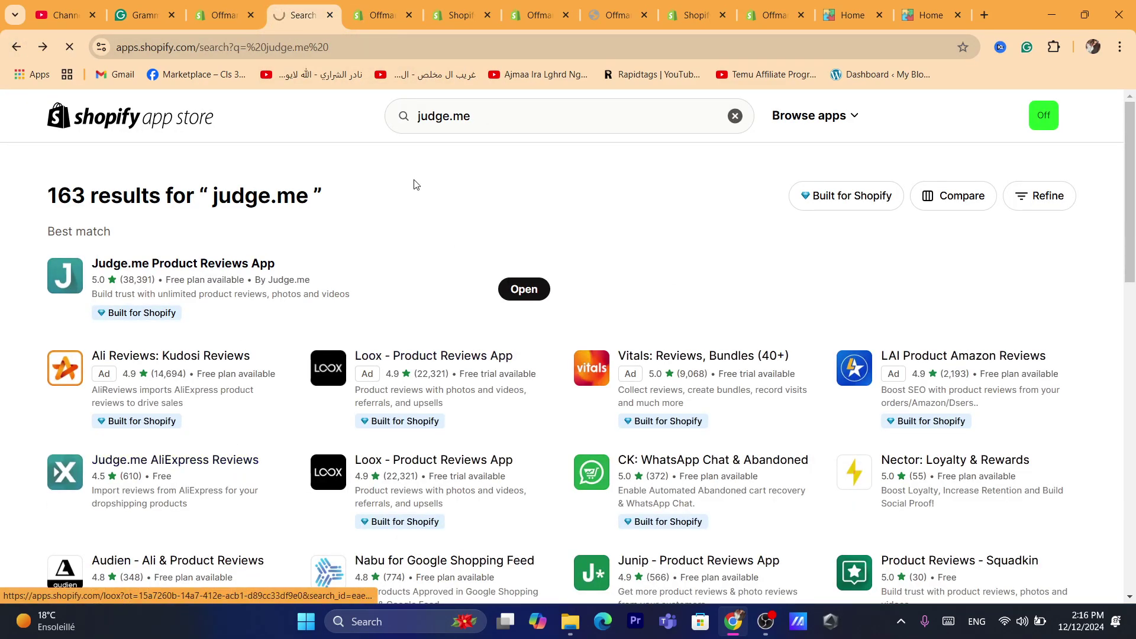
pyautogui.click(160, 477)
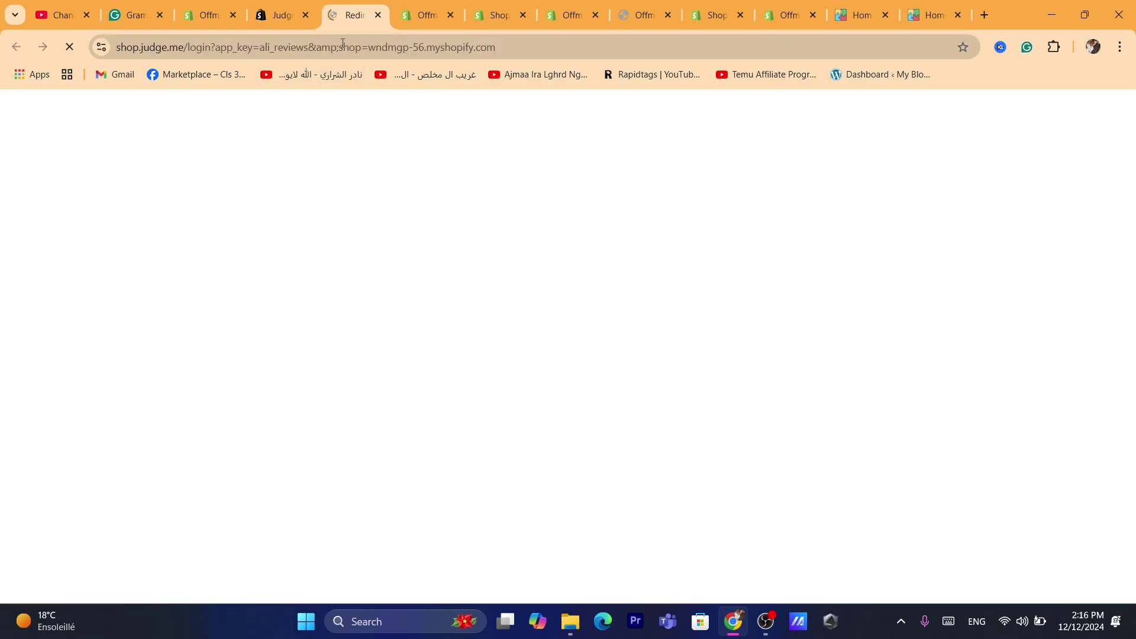
pyautogui.click(445, 58)
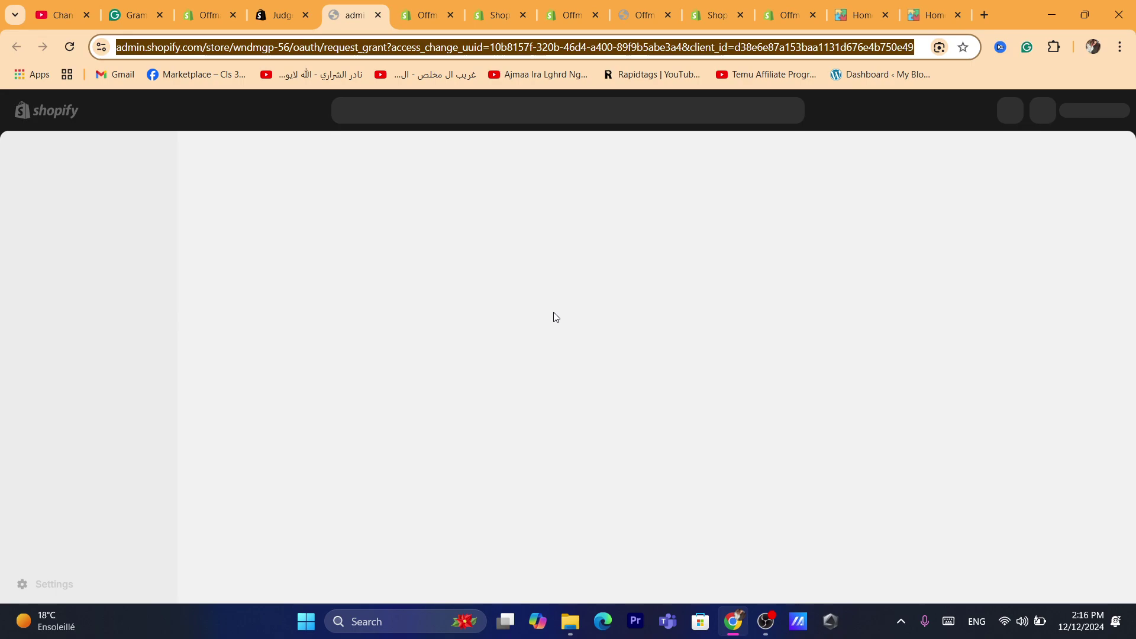
pyautogui.click(850, 441)
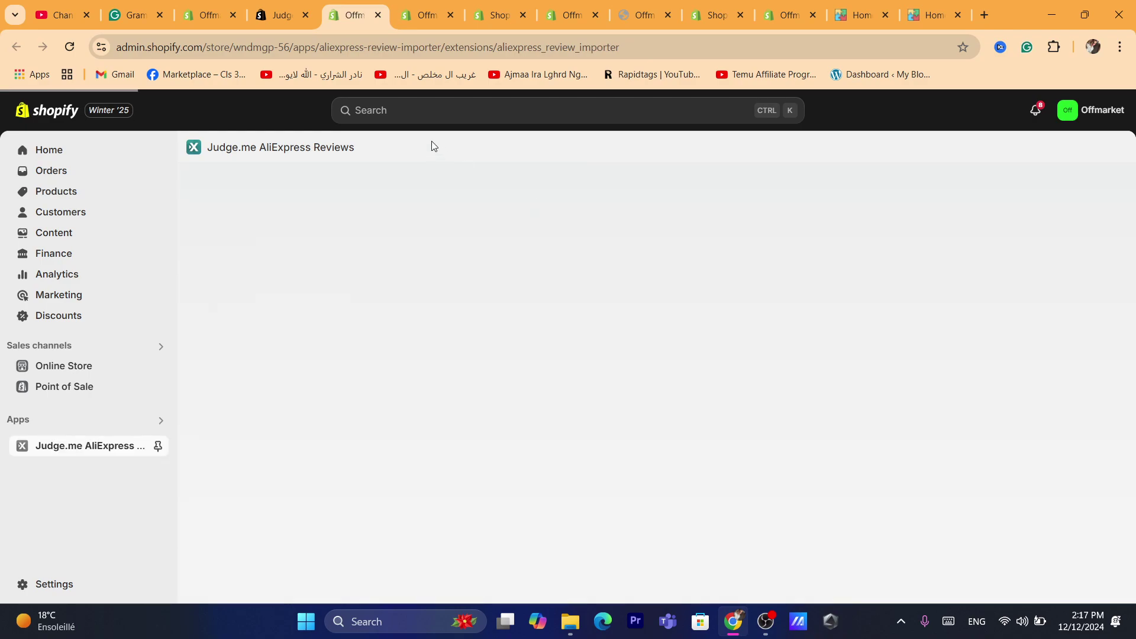
pyautogui.click(350, 47)
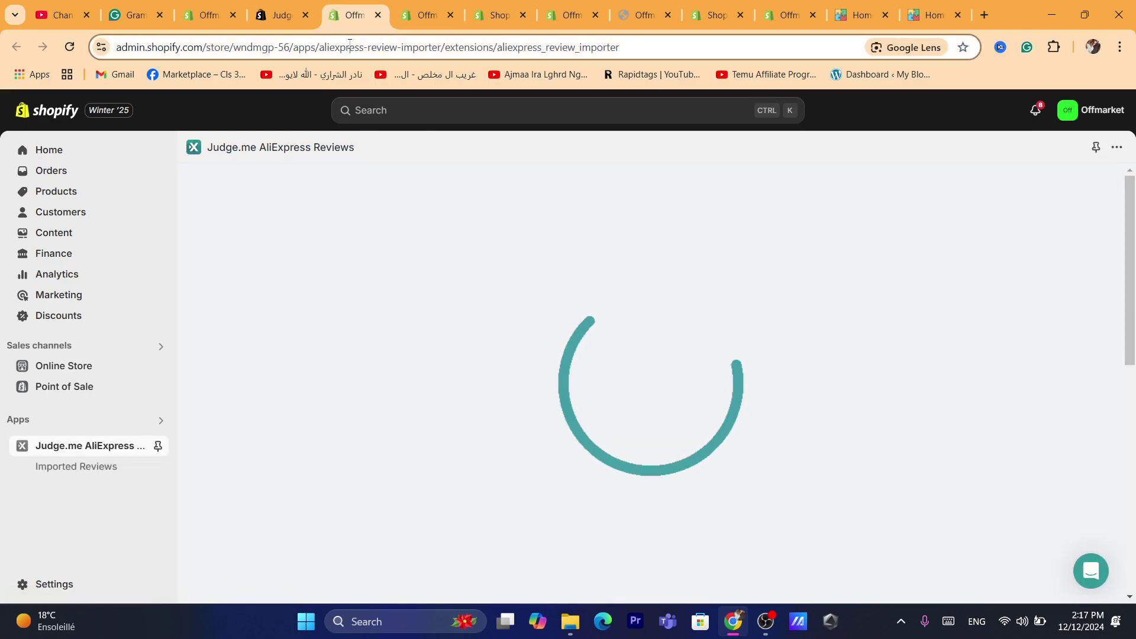
pyautogui.write('w')
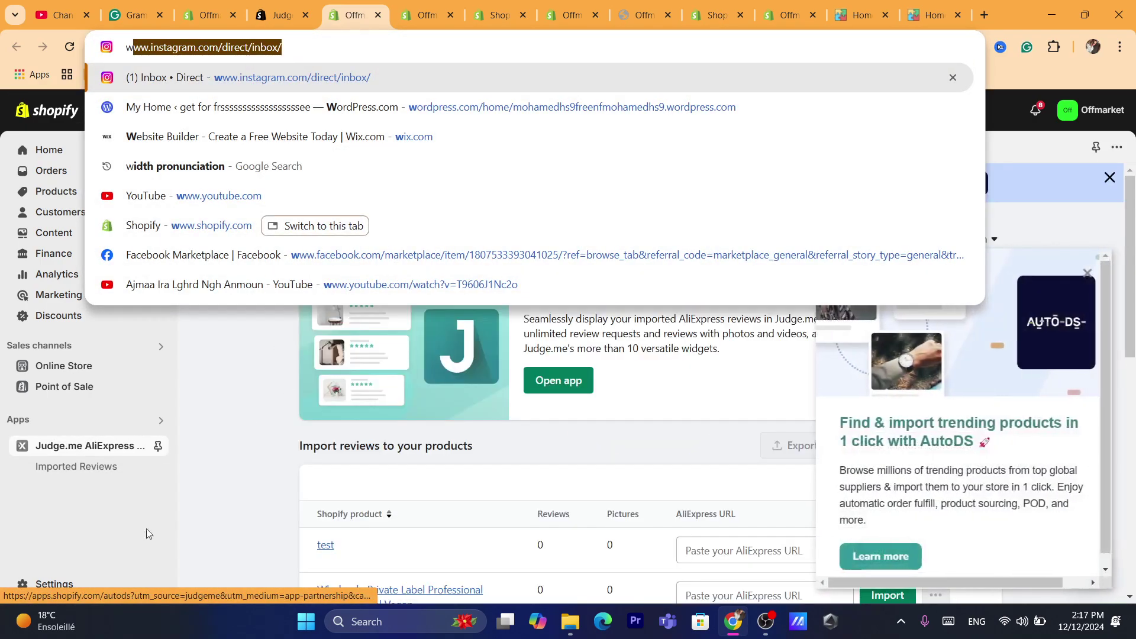
pyautogui.click(137, 535)
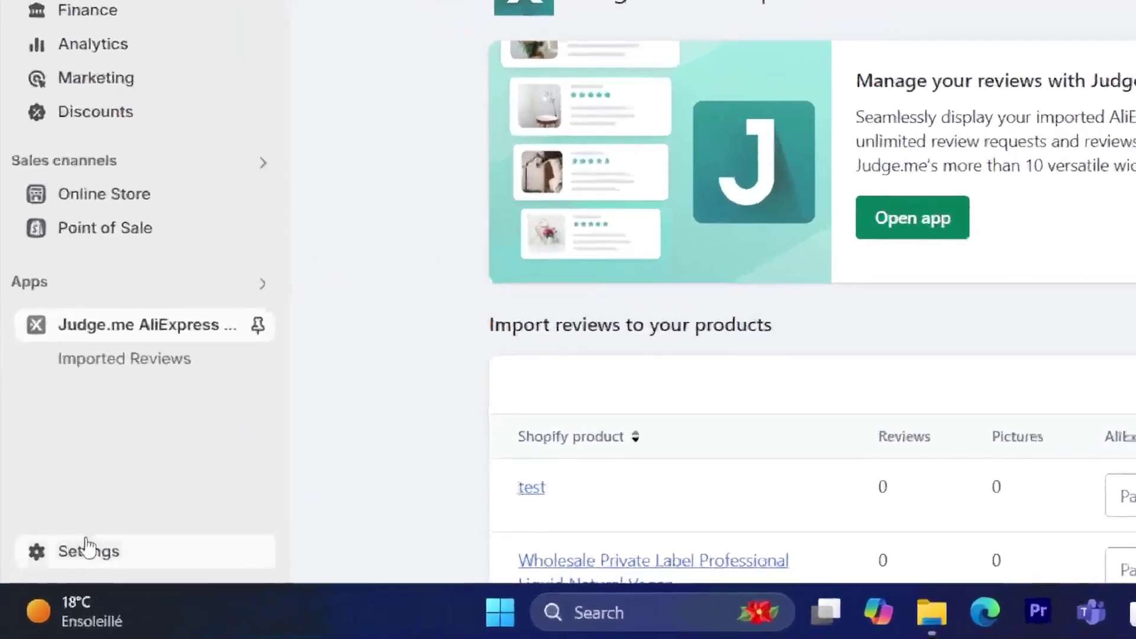
# Launch Judge.me Reviews from Settings > Apps and sales channels and scroll its welcome screen
pyautogui.click(54, 584)
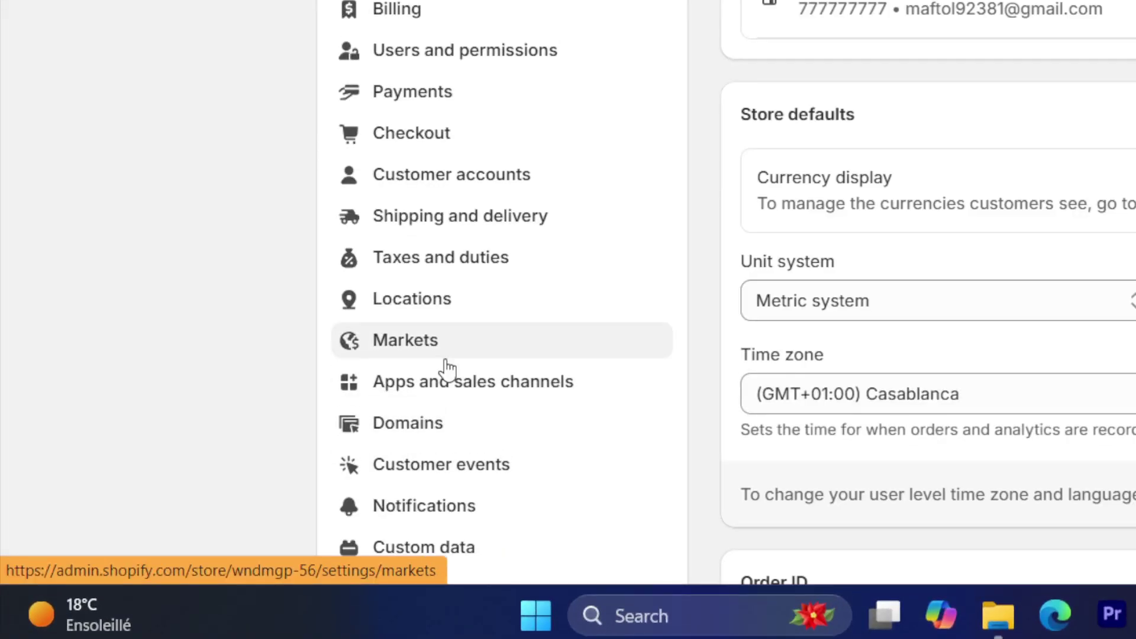
pyautogui.click(451, 381)
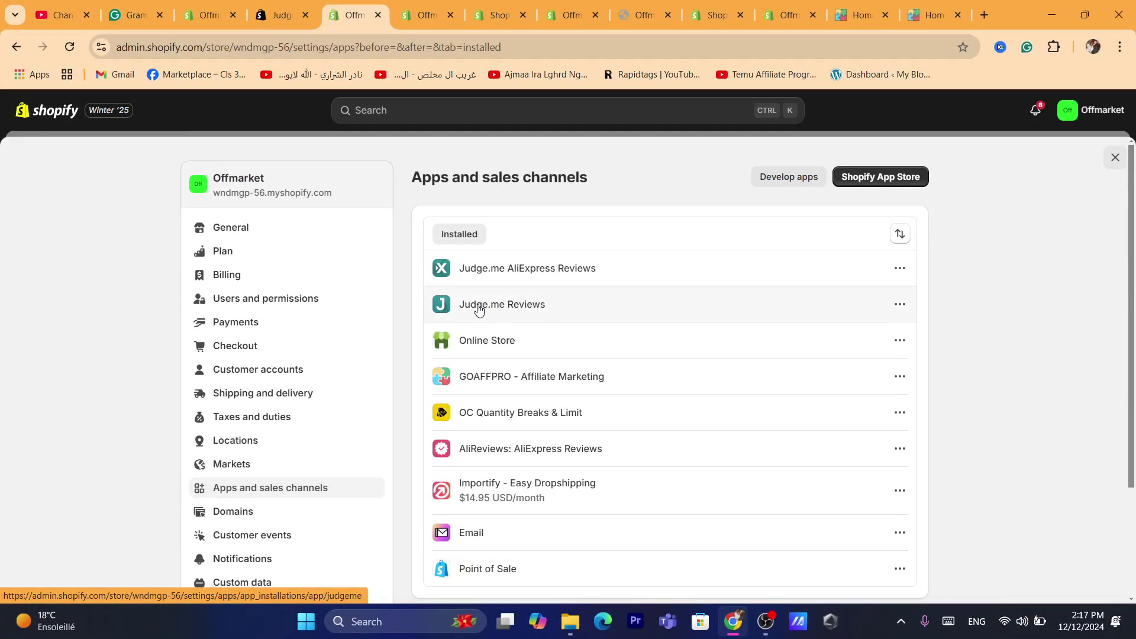
pyautogui.click(513, 307)
pyautogui.click(895, 176)
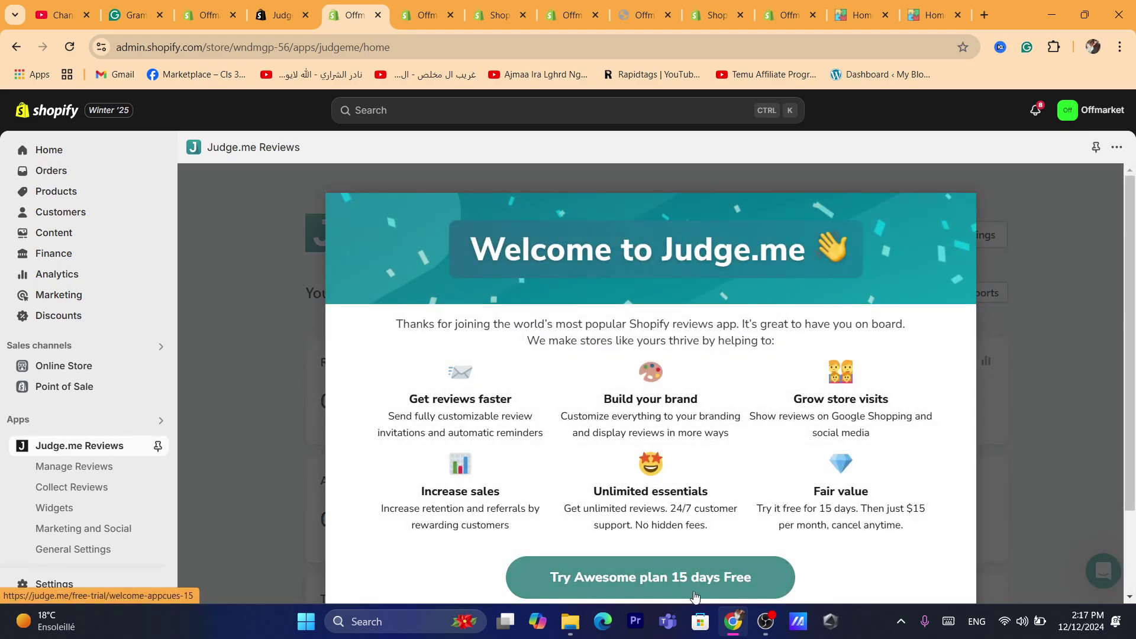
pyautogui.scroll(-2, 661, 448)
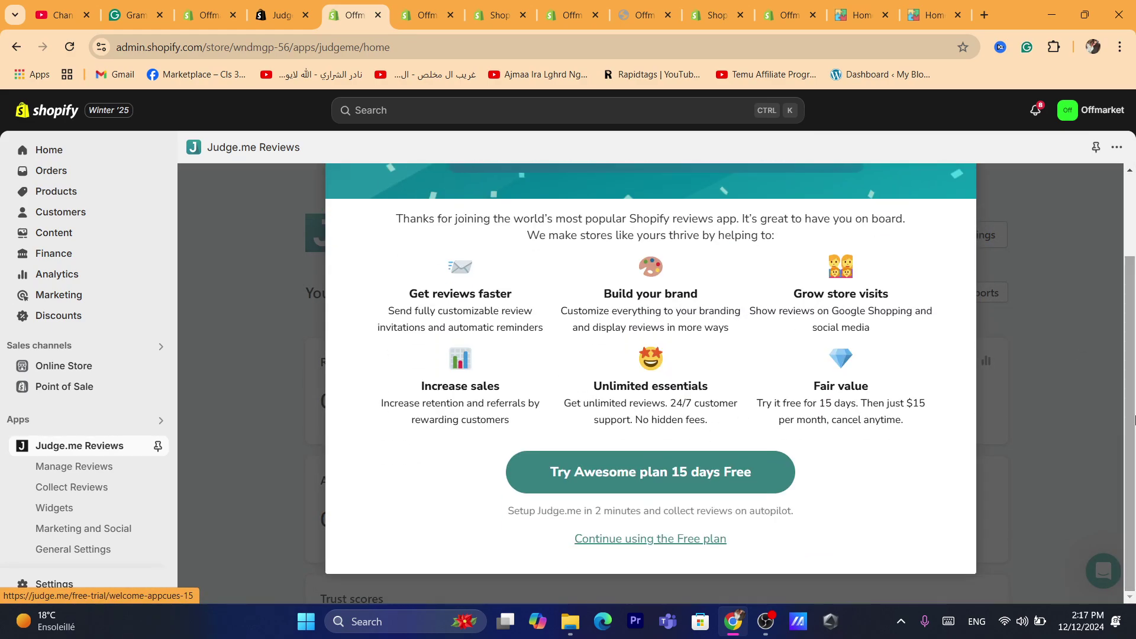
# Start the Awesome plan 15-day free trial and approve the subscription
pyautogui.click(632, 491)
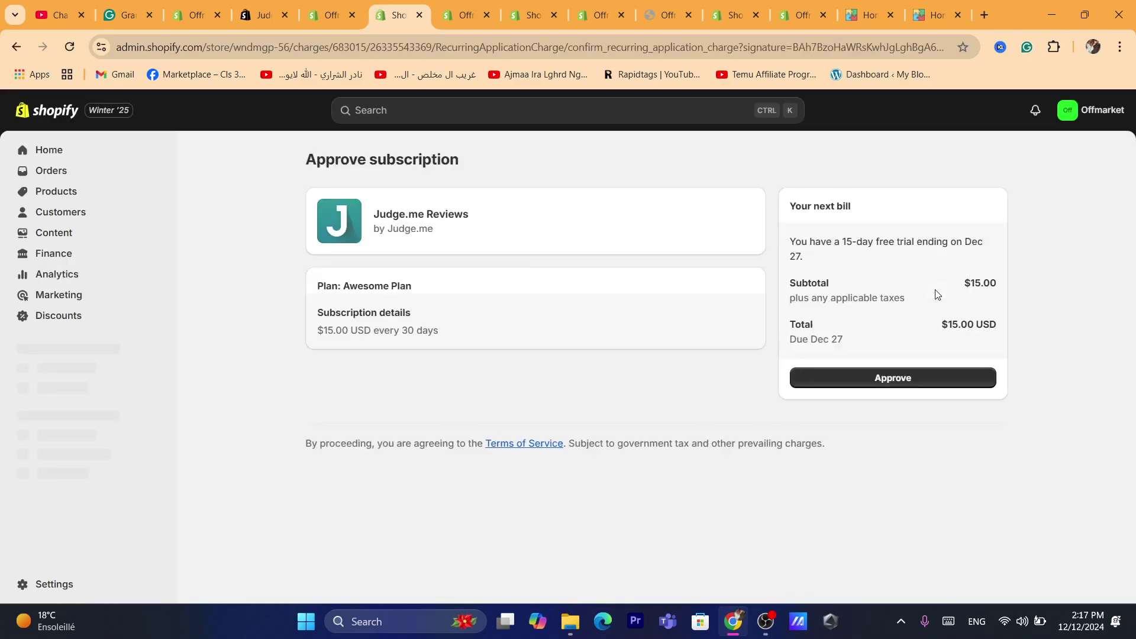
pyautogui.click(904, 382)
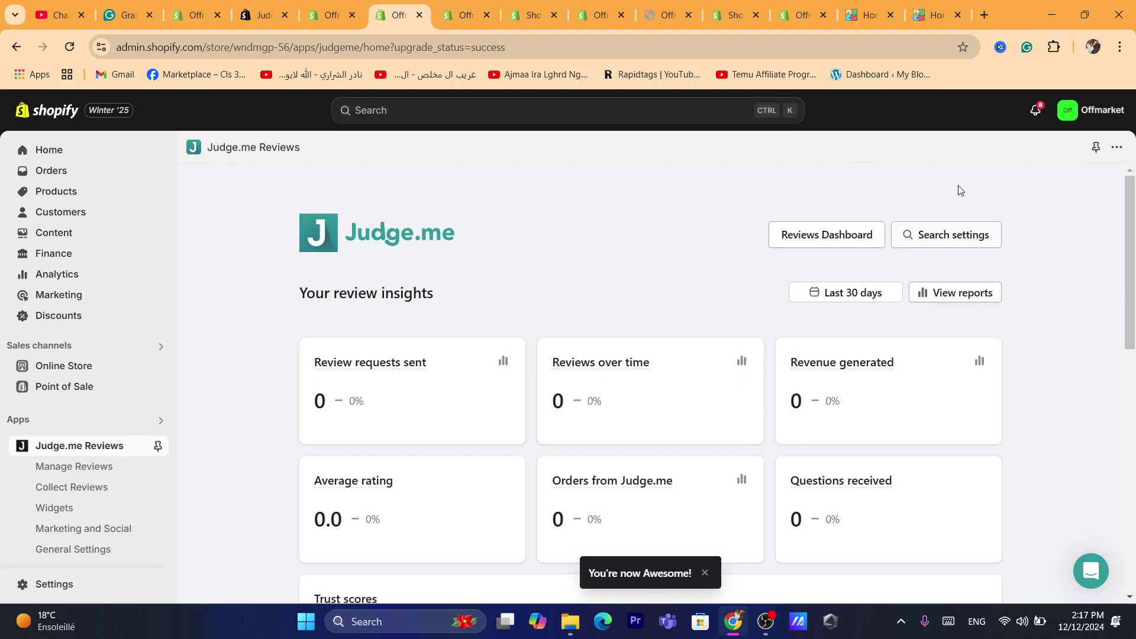
pyautogui.moveTo(1132, 188); pyautogui.dragTo(1116, 158)
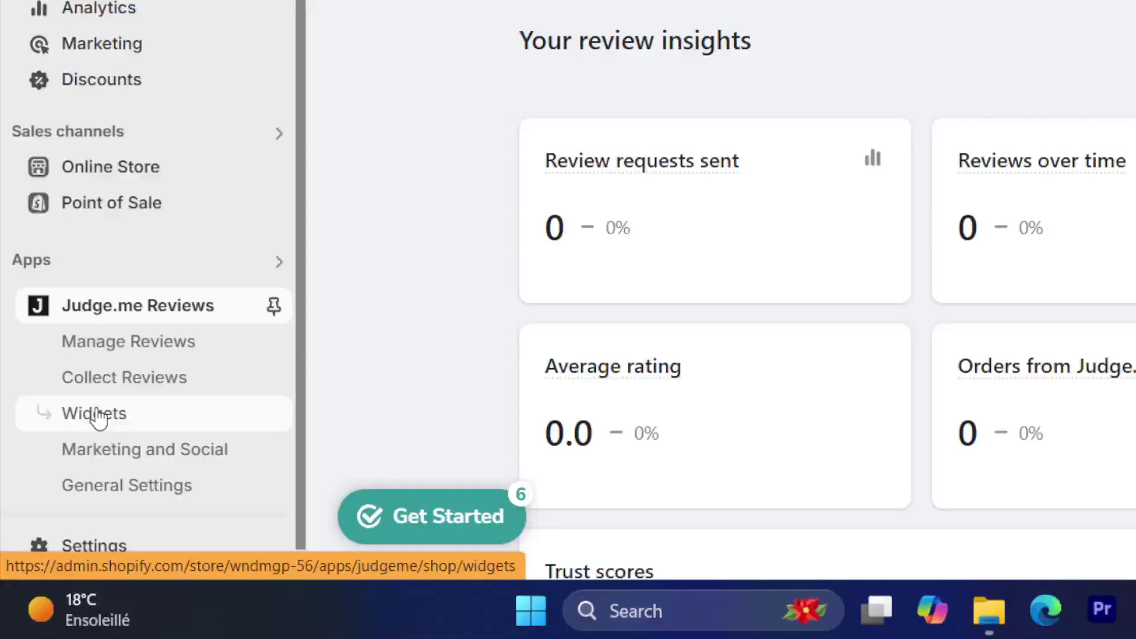
# Go to the Judge.me Widgets page and scroll through it
pyautogui.click(98, 416)
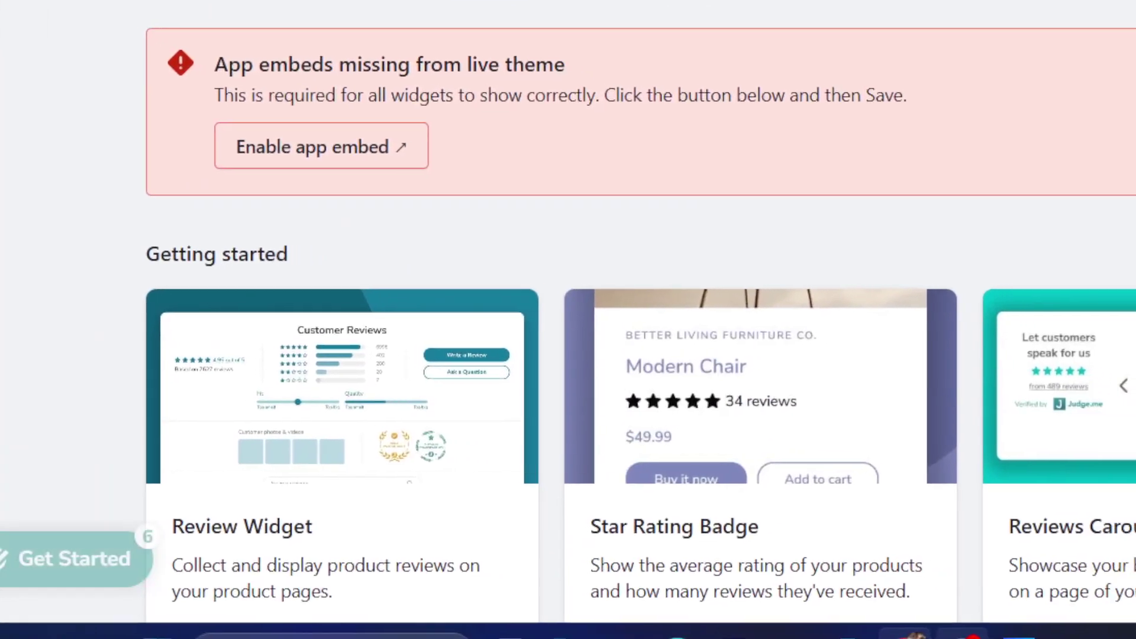
pyautogui.moveTo(763, 627)
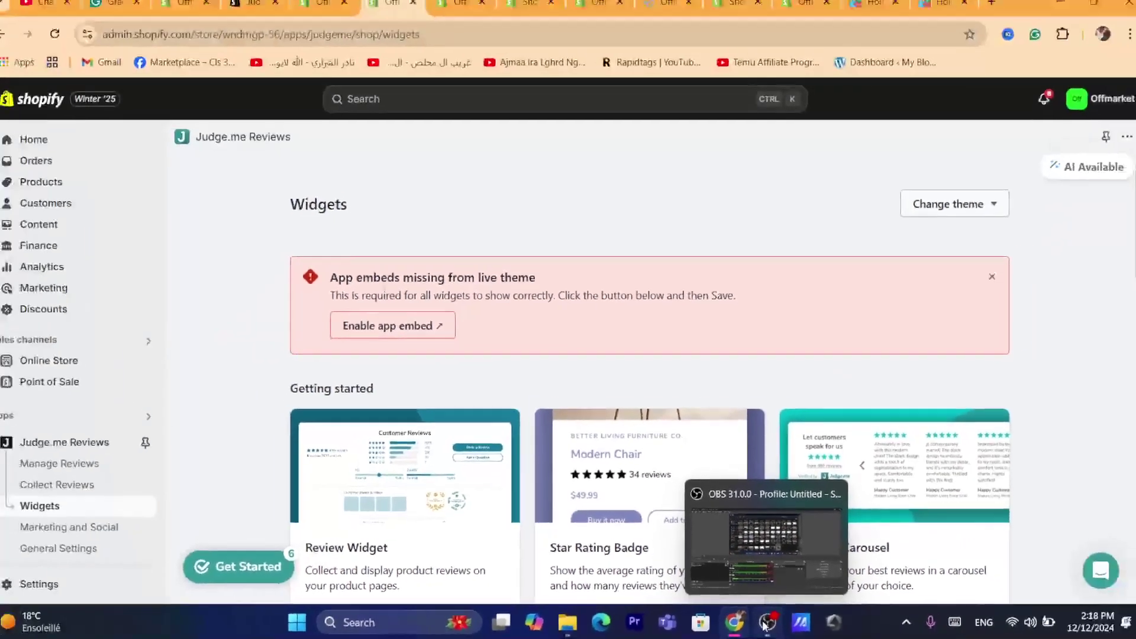
pyautogui.click(765, 625)
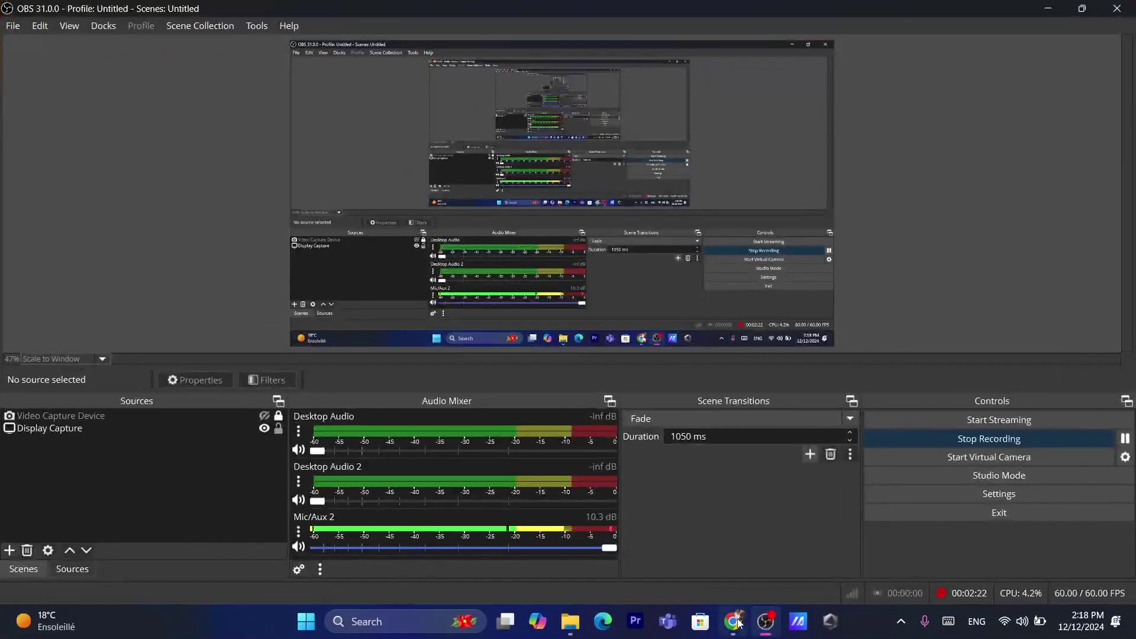
pyautogui.click(764, 625)
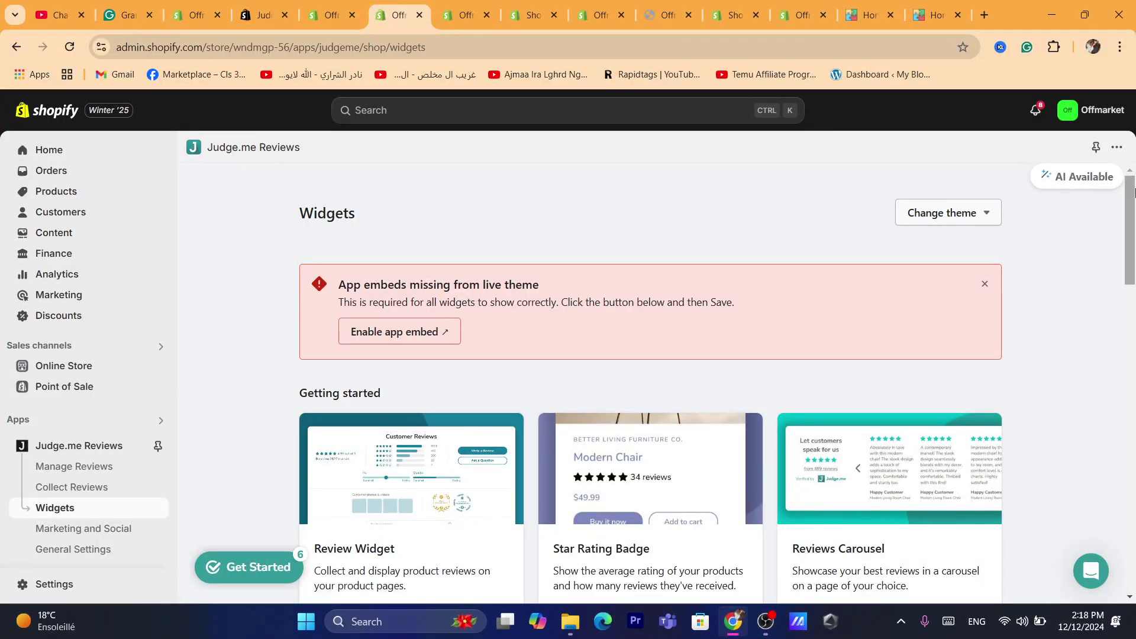
pyautogui.scroll(-1, 1135, 205)
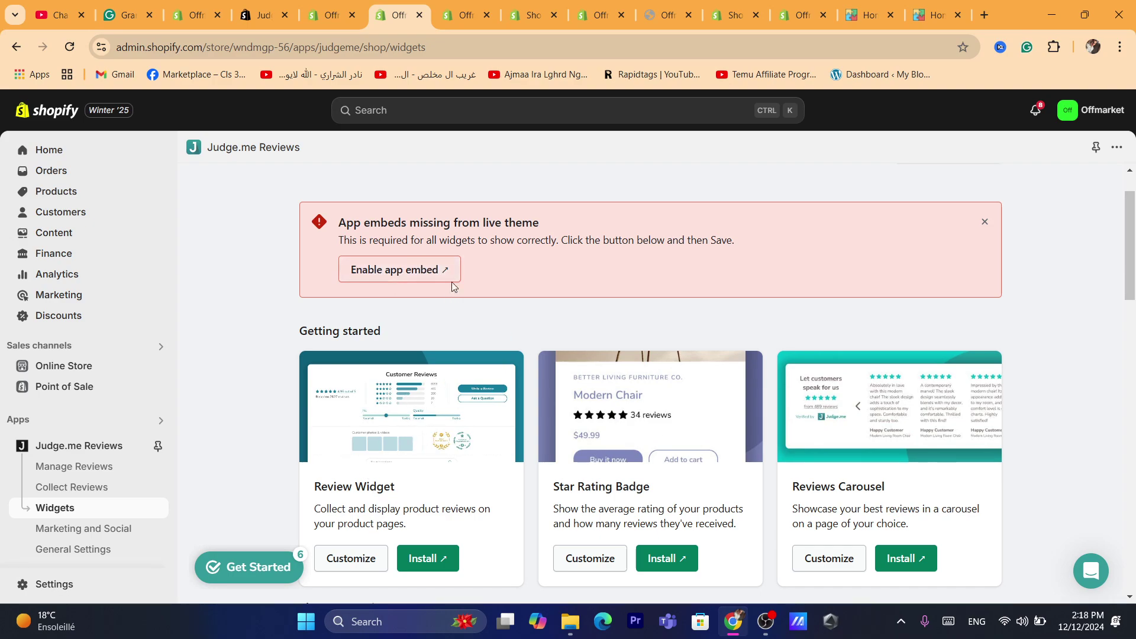
# Switch on the Judge.me core app embed under App embeds in the Dawn theme editor
pyautogui.click(381, 276)
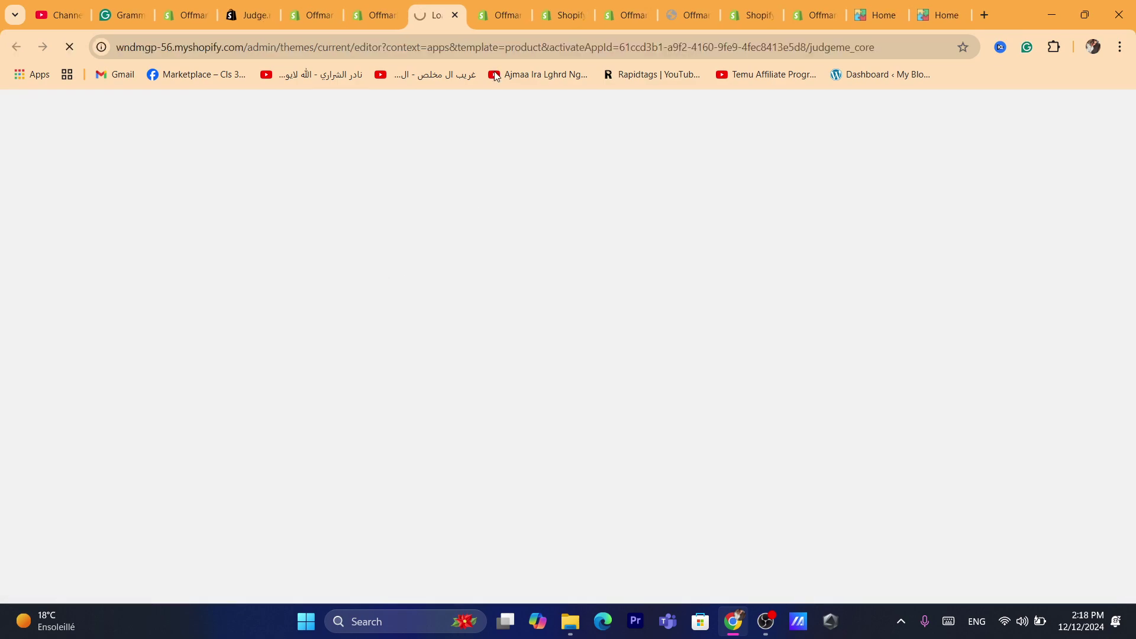
pyautogui.click(467, 45)
pyautogui.write('d')
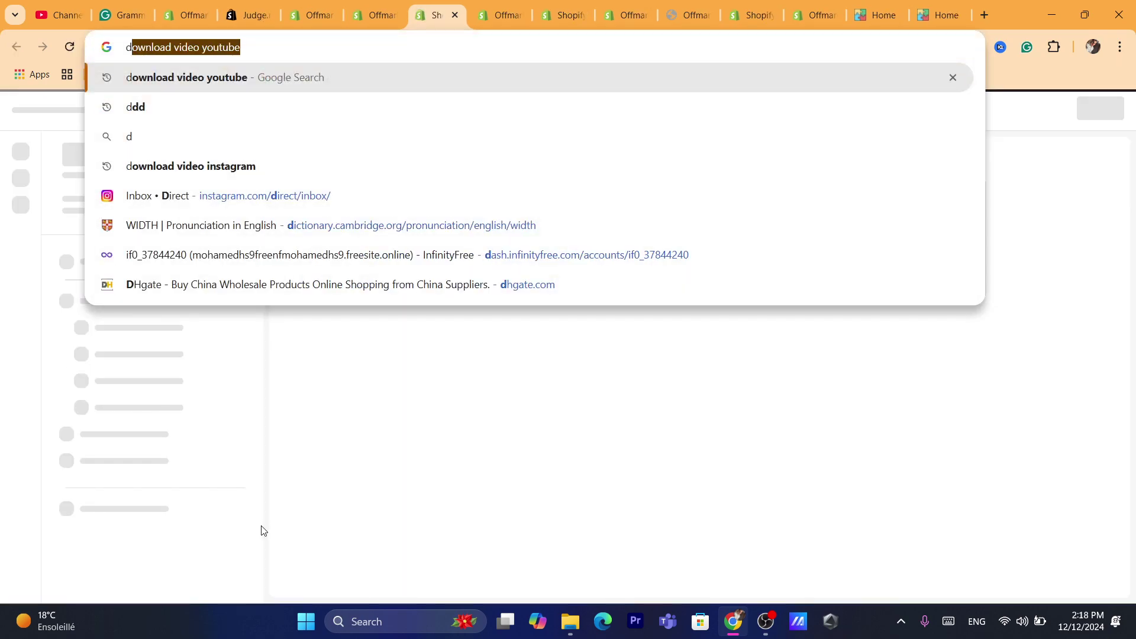
pyautogui.click(264, 530)
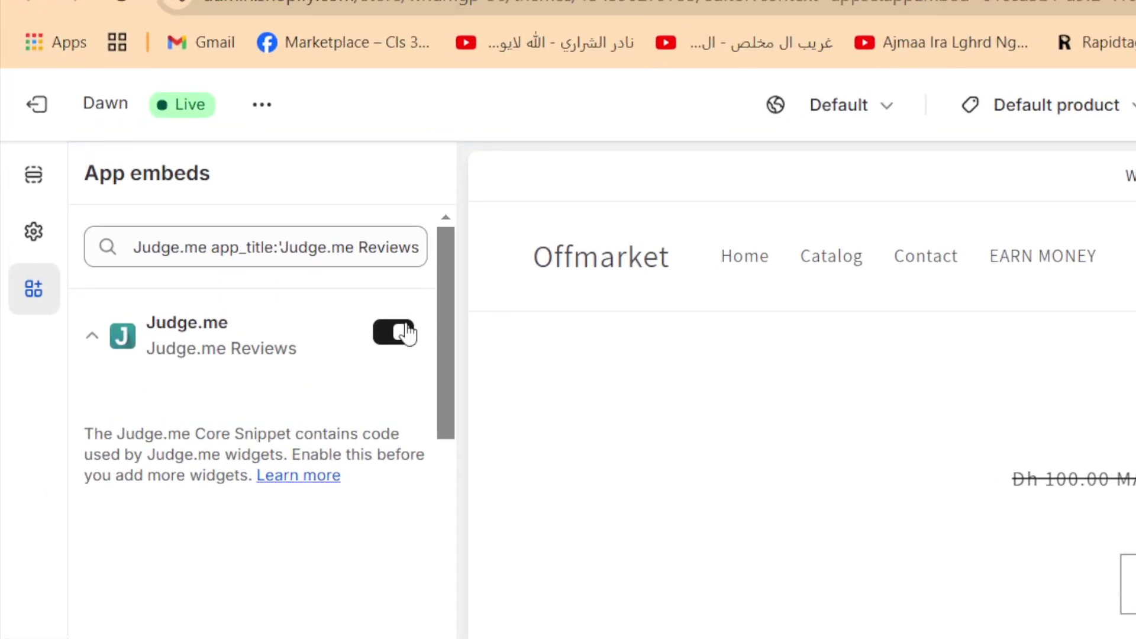
pyautogui.click(390, 334)
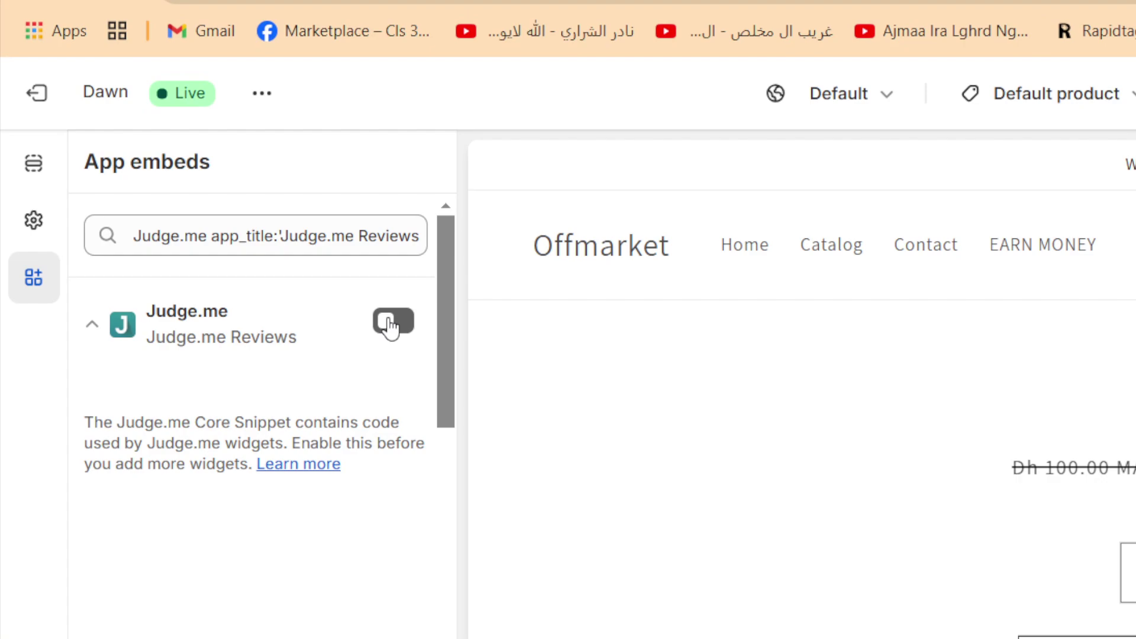
pyautogui.click(389, 324)
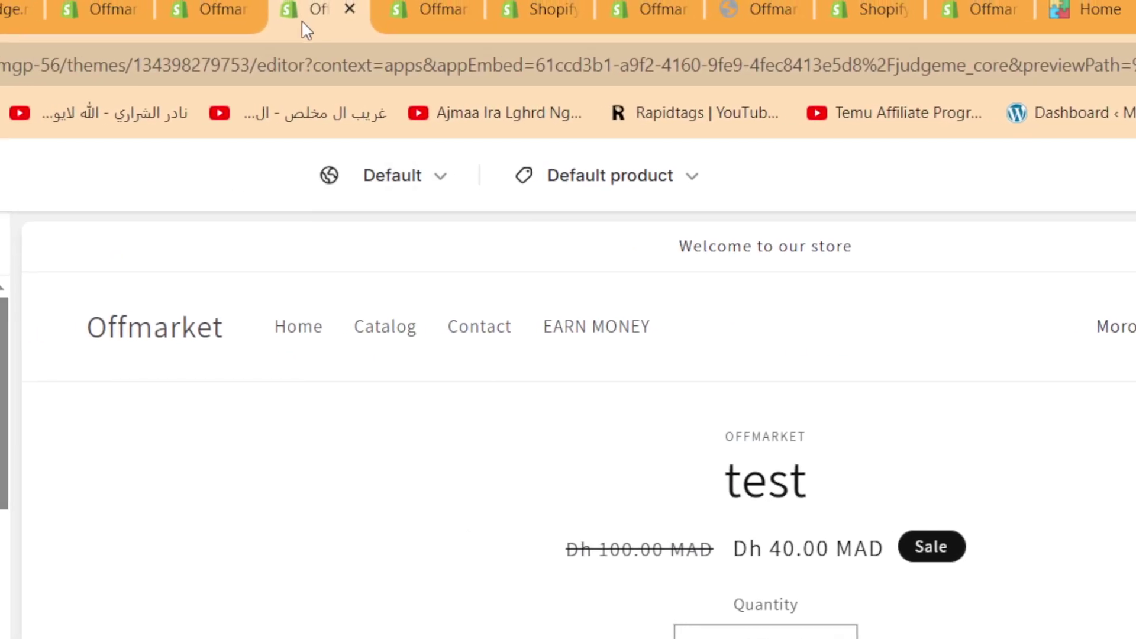
pyautogui.click(344, 71)
pyautogui.write('d')
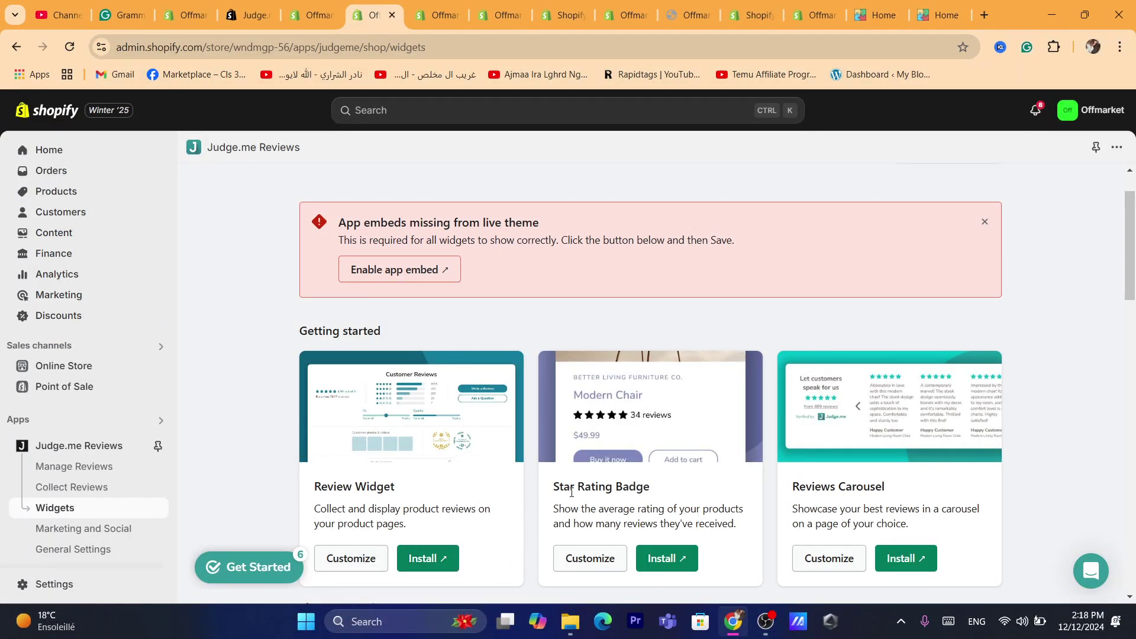
# Install the Review Widget on the product page from the Widgets page
pyautogui.moveTo(1133, 207); pyautogui.dragTo(1134, 245)
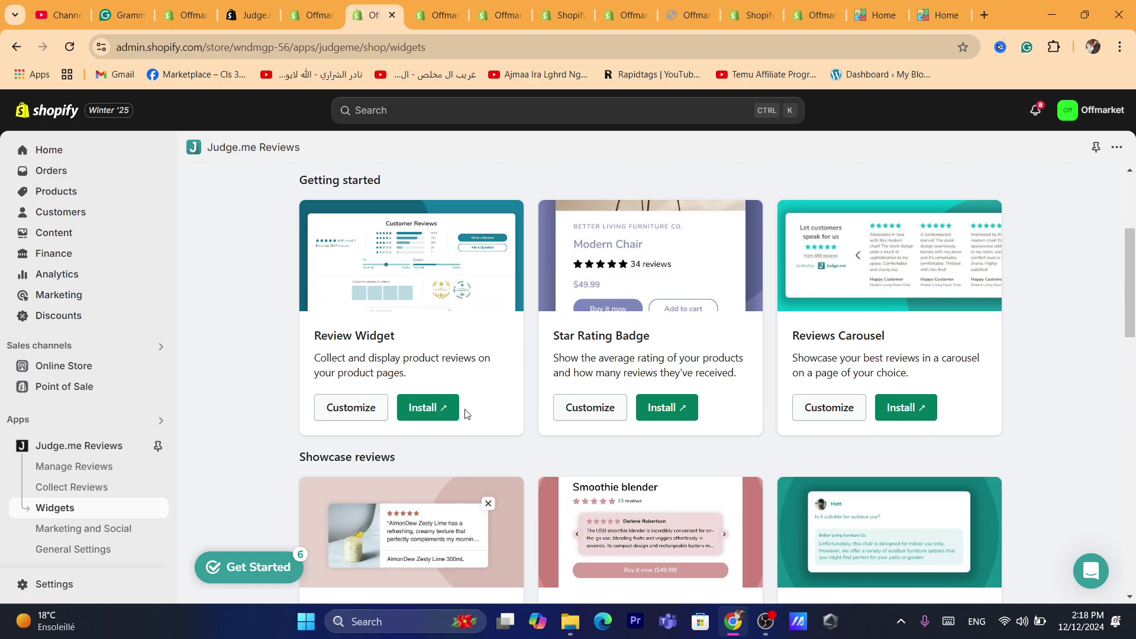
pyautogui.click(442, 407)
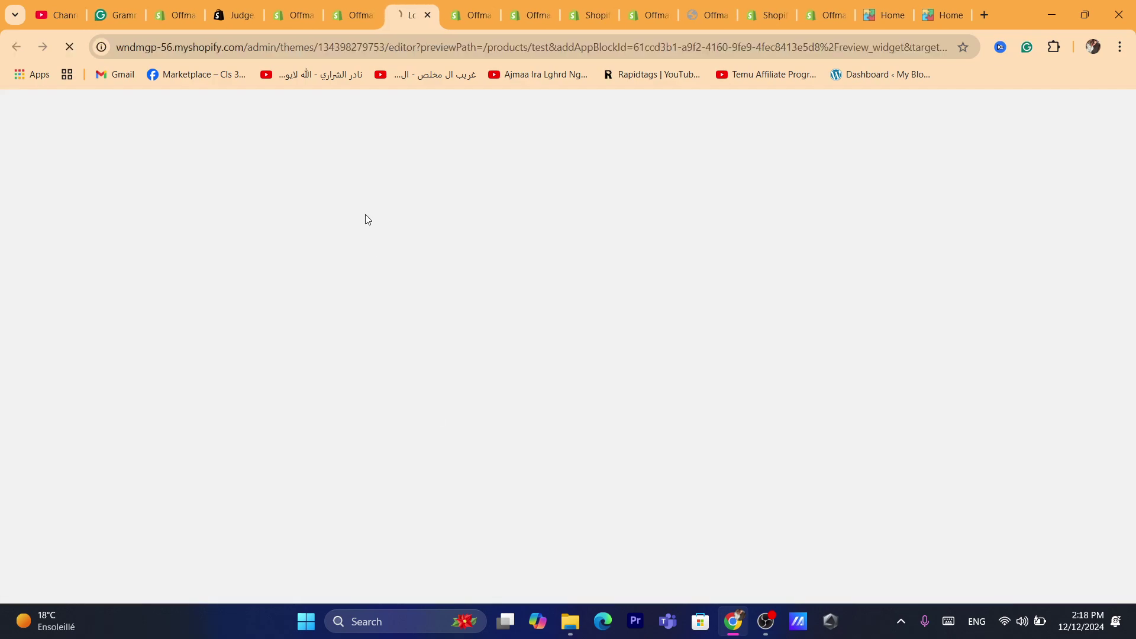
pyautogui.click(441, 46)
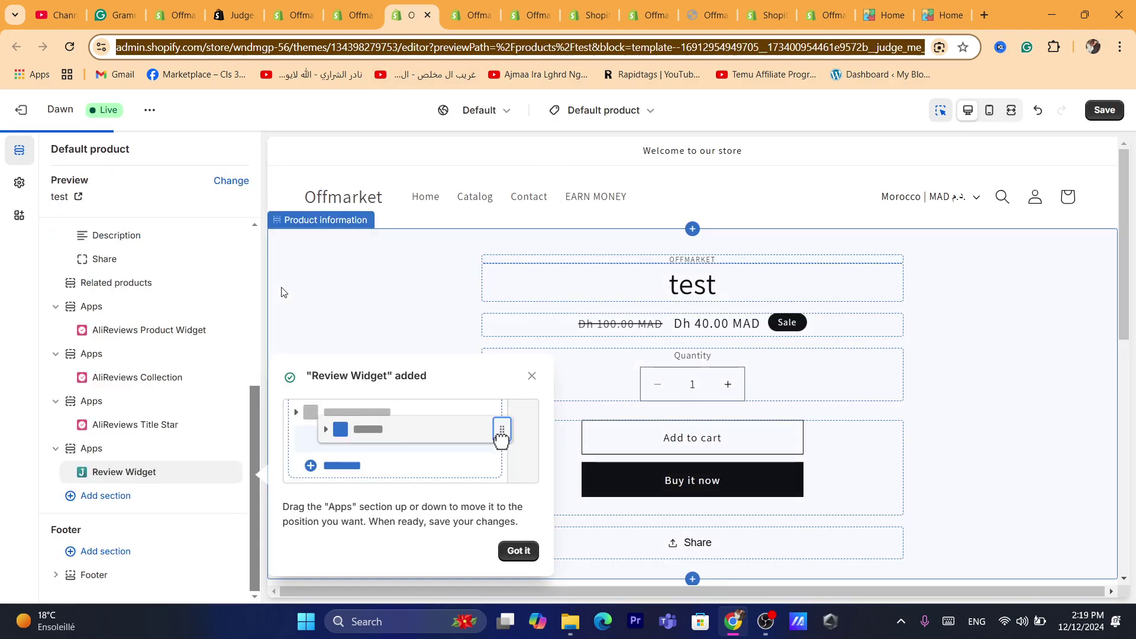
# Add the Judge.me Review Widget as an app section on the Dawn product page
pyautogui.moveTo(112, 473)
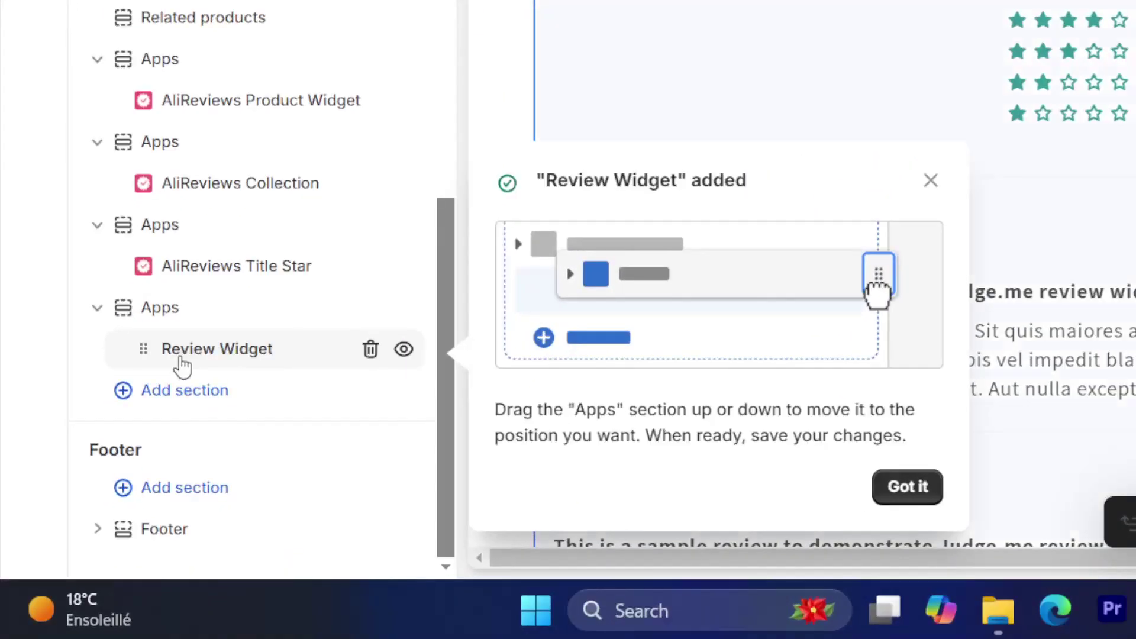
pyautogui.click(193, 391)
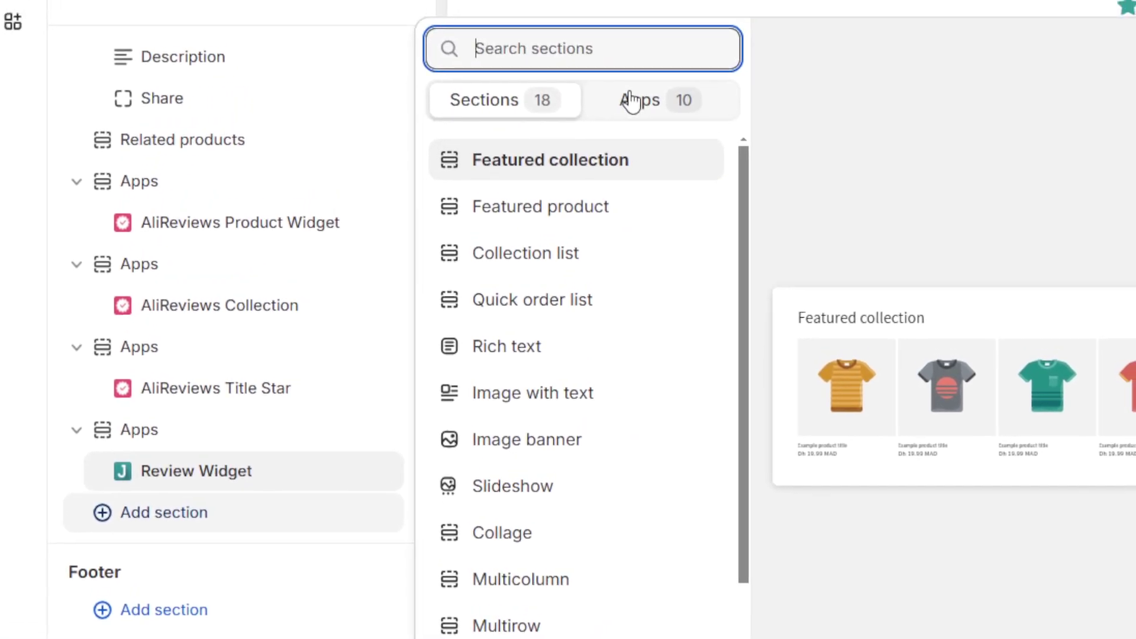
pyautogui.click(642, 26)
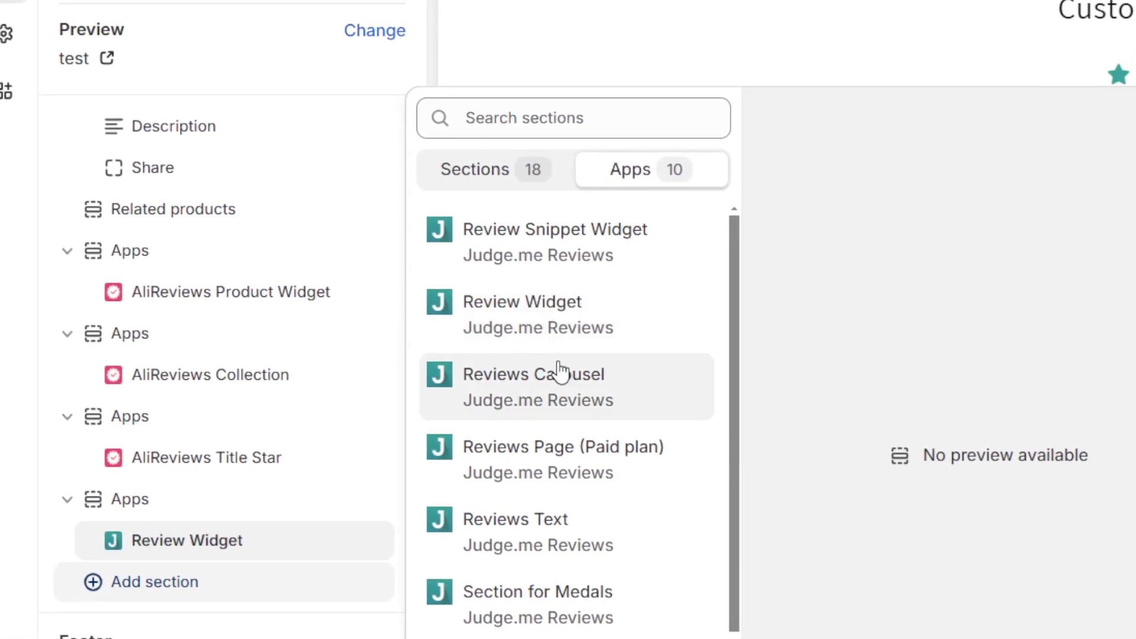
pyautogui.click(494, 311)
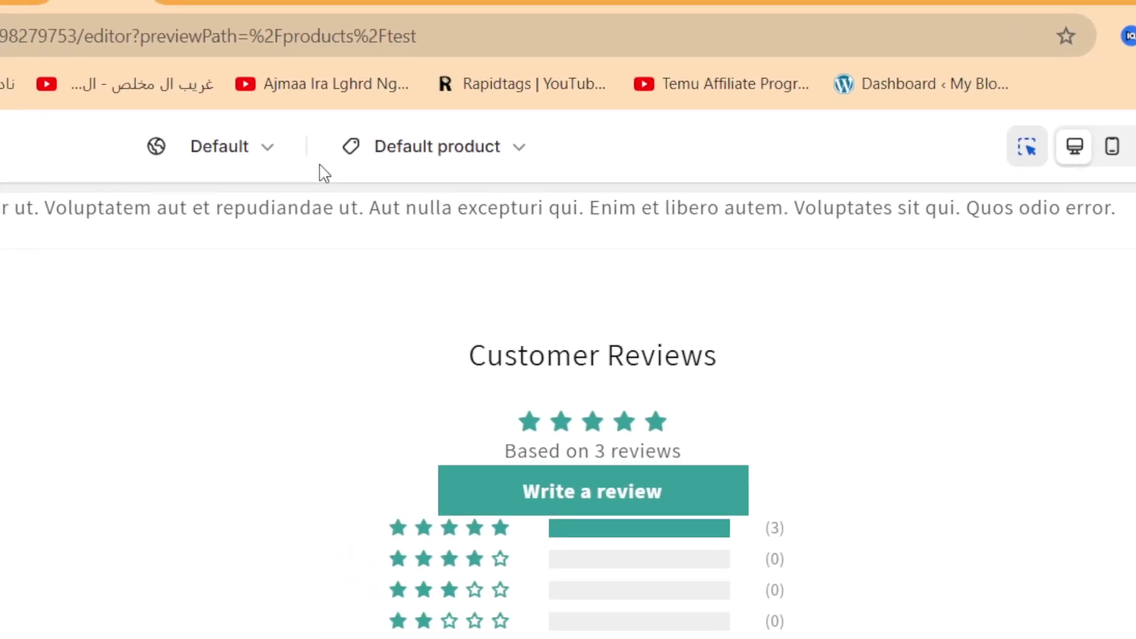
pyautogui.click(66, 19)
pyautogui.write('y')
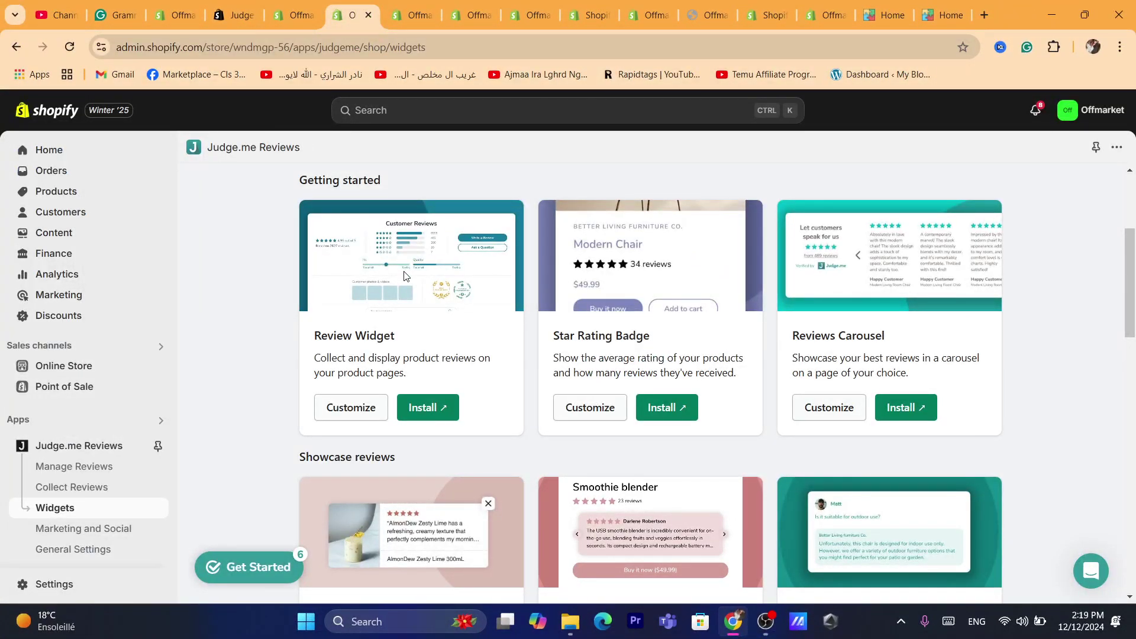
# Launch Judge.me AliExpress Reviews from Settings > Apps and sales channels
pyautogui.click(34, 585)
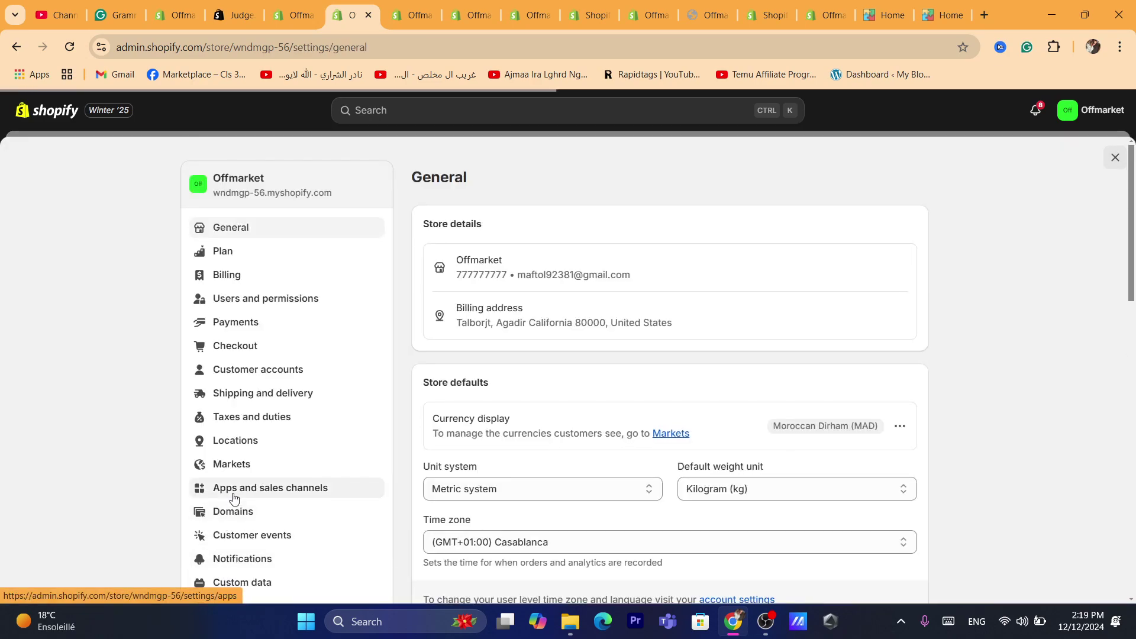
pyautogui.click(234, 496)
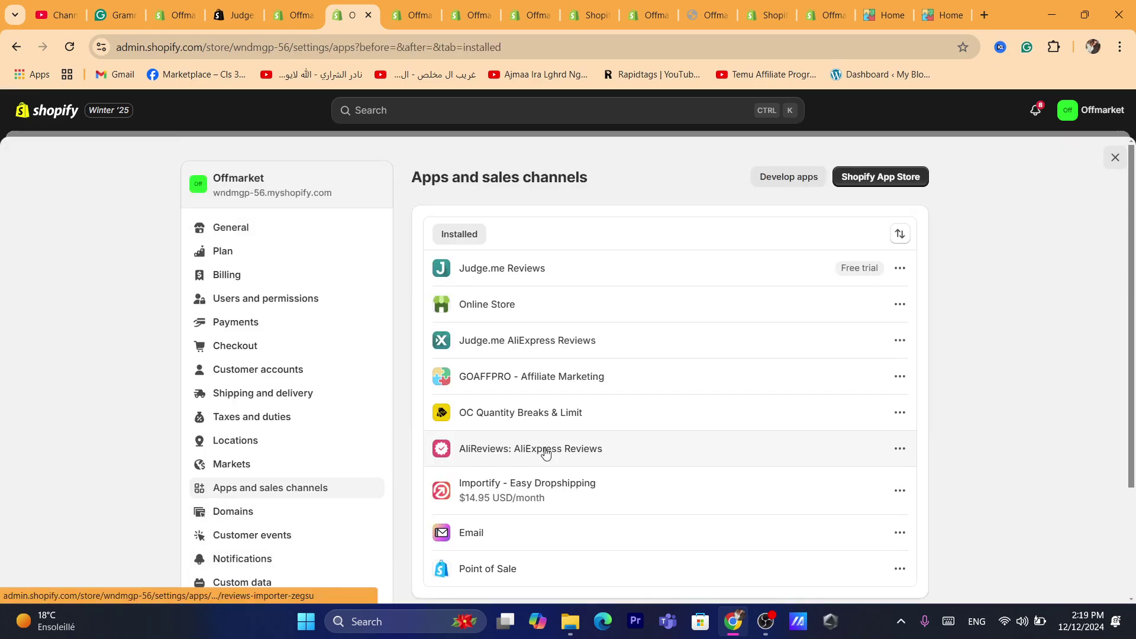
pyautogui.click(519, 351)
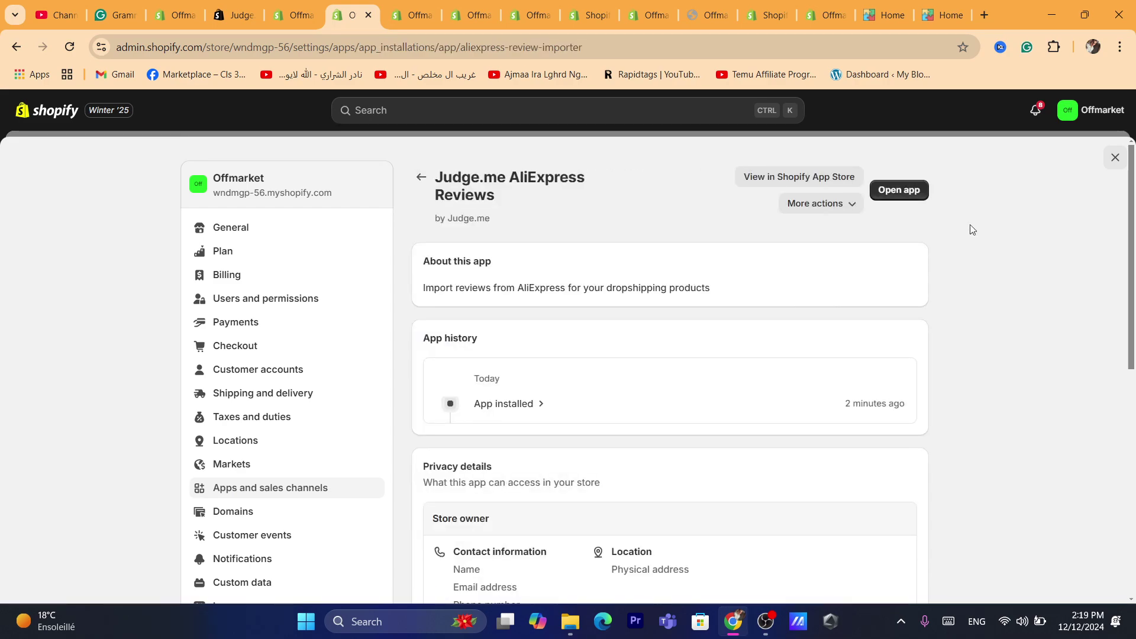
pyautogui.click(887, 192)
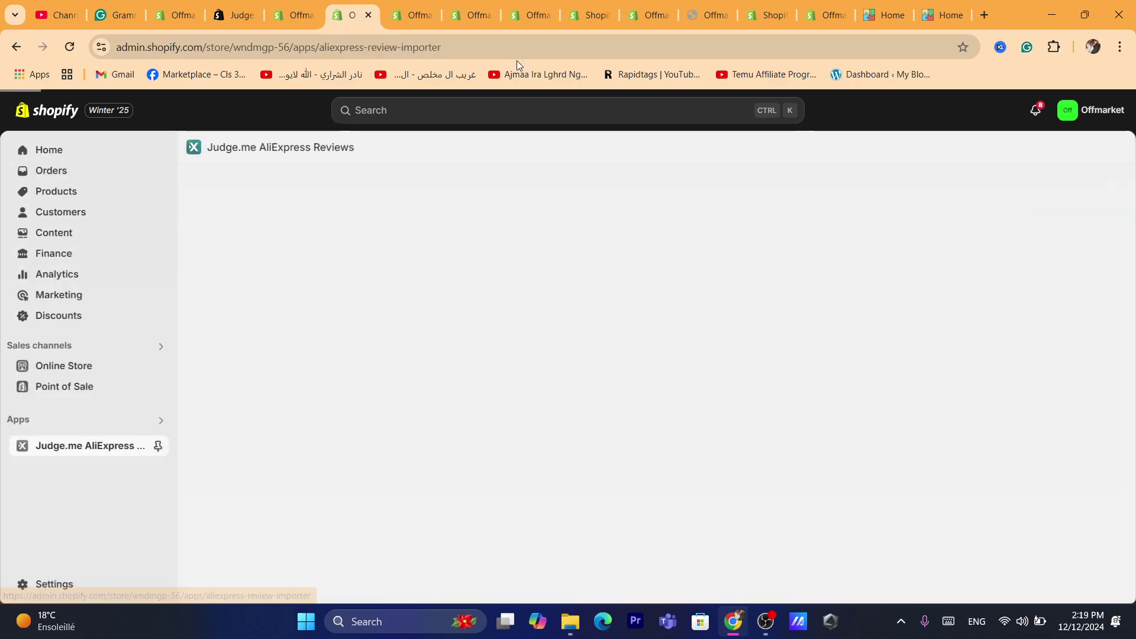
pyautogui.click(504, 49)
pyautogui.write('d')
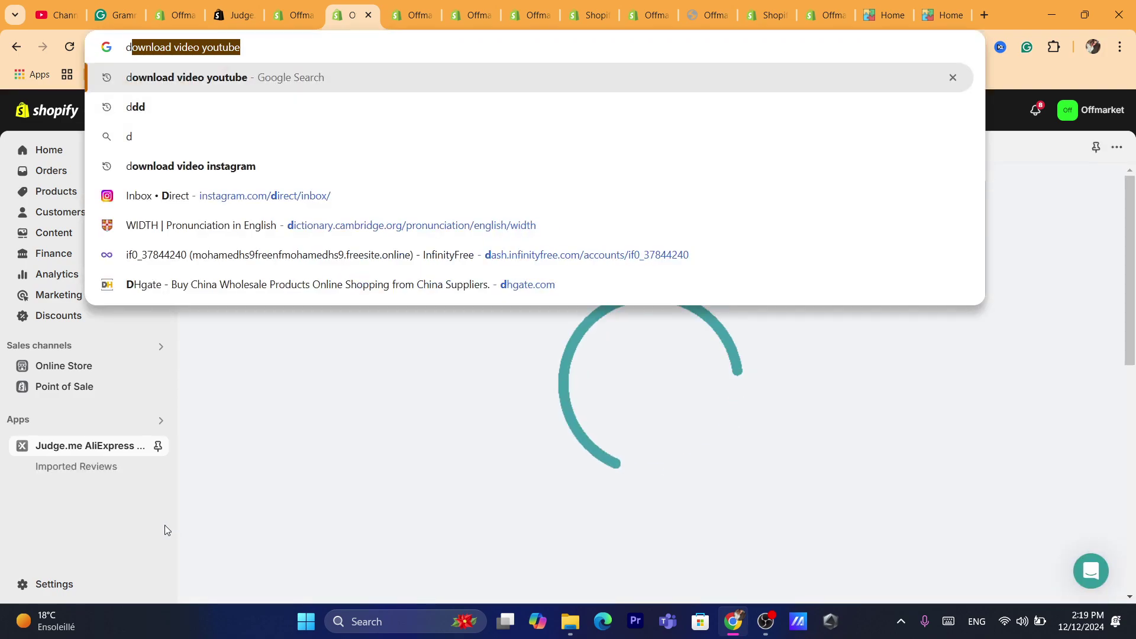
pyautogui.click(164, 525)
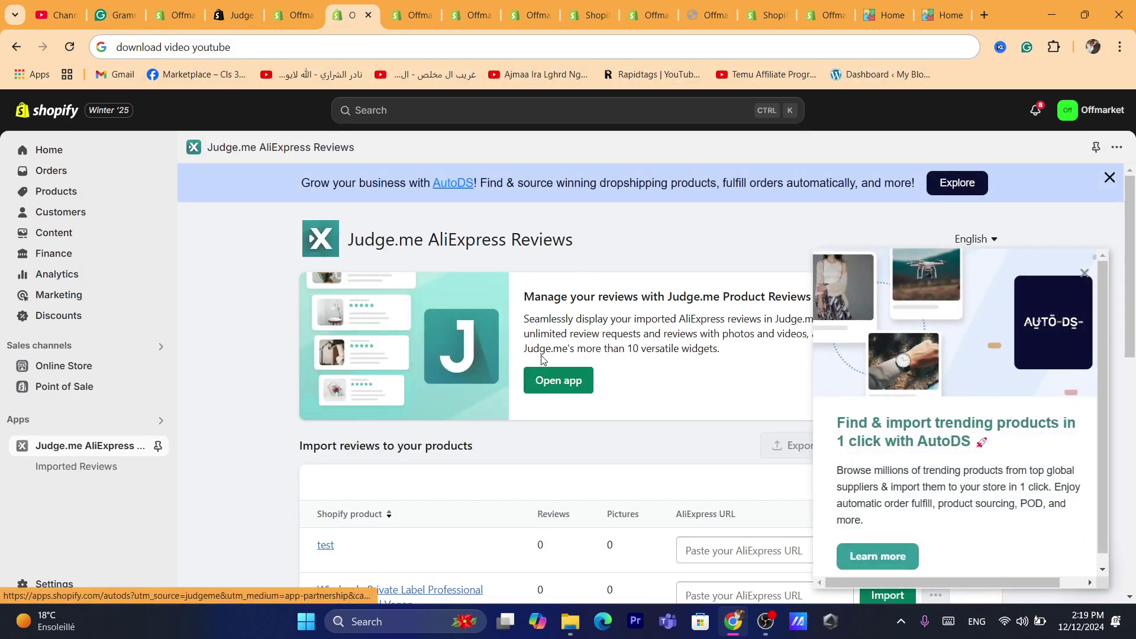
# Close the AutoDS popup, scroll to the import table, and focus the second product's AliExpress URL field
pyautogui.click(1084, 273)
pyautogui.scroll(-3, 1135, 335)
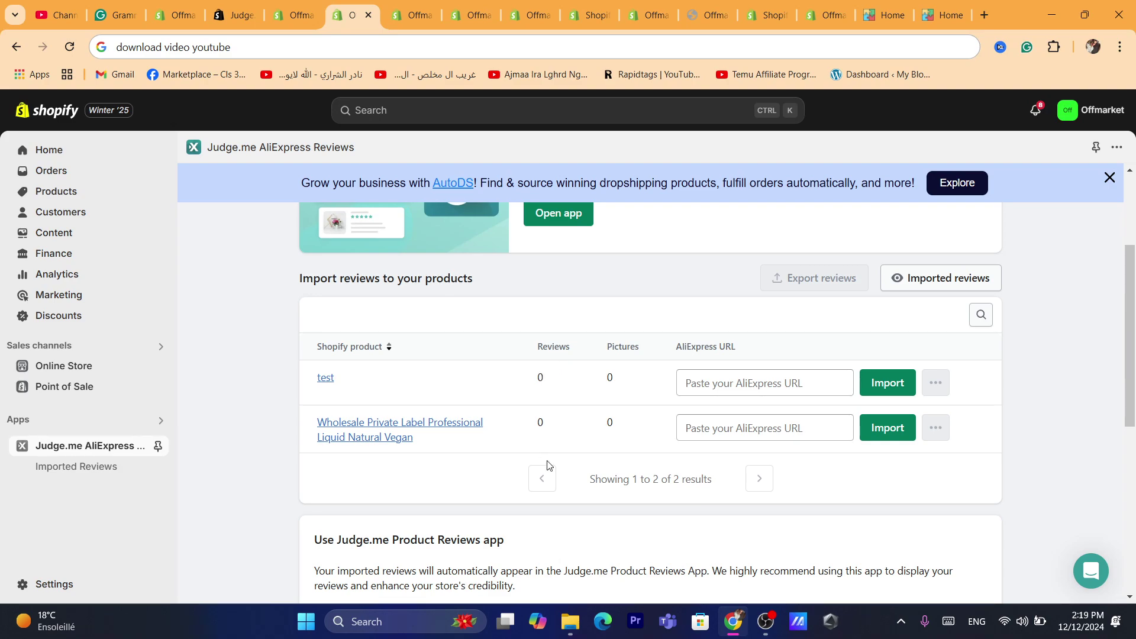
pyautogui.click(747, 435)
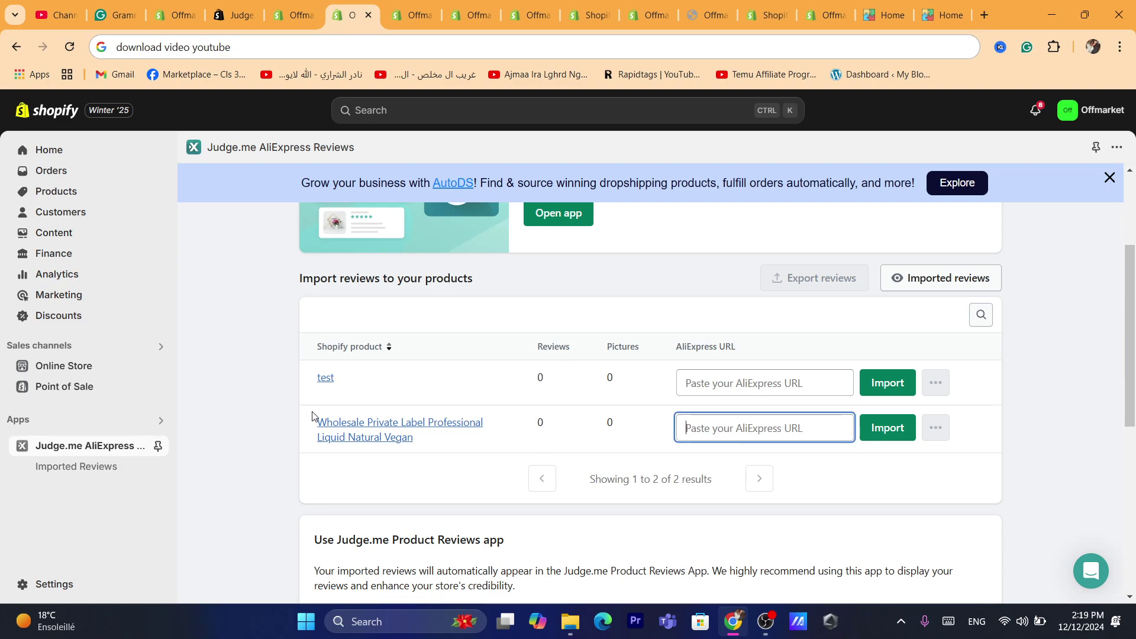
pyautogui.click(412, 15)
pyautogui.click(392, 42)
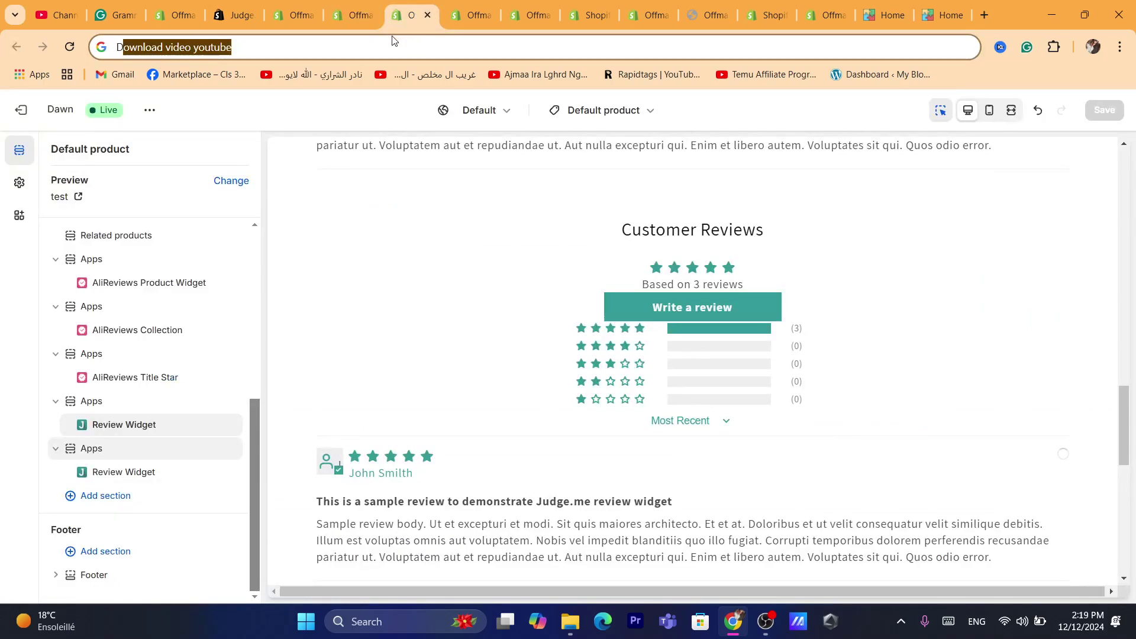
# Load the AliExpress homepage in the browser
pyautogui.write('Da')
pyautogui.press('BackSpace')
pyautogui.press('BackSpace')
pyautogui.press('BackSpace')
pyautogui.write('ali')
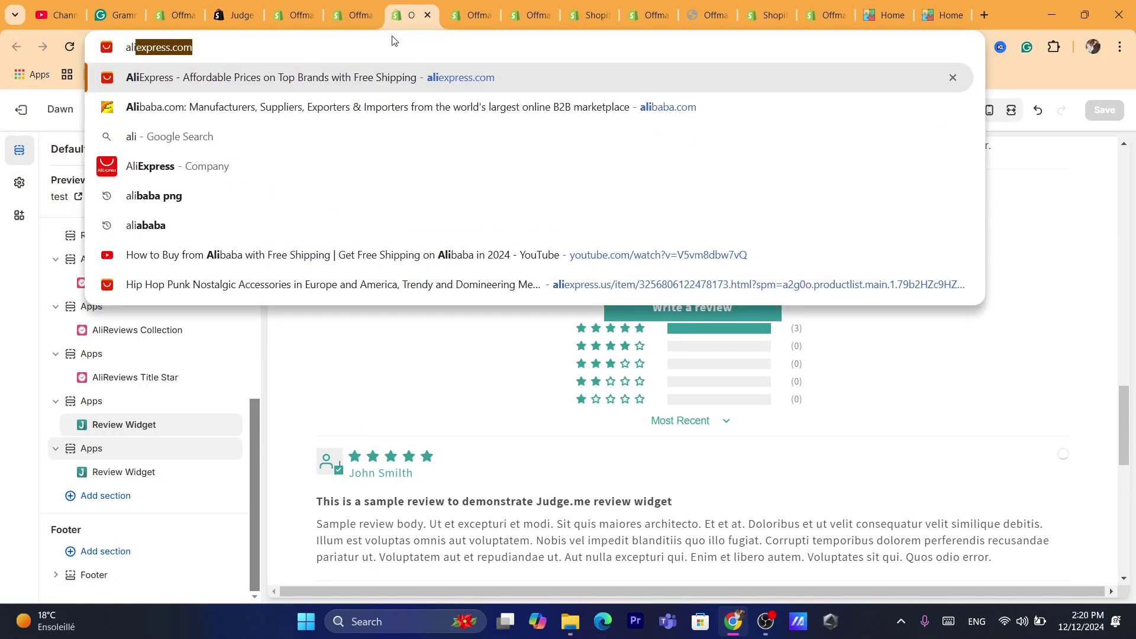
pyautogui.press('Return')
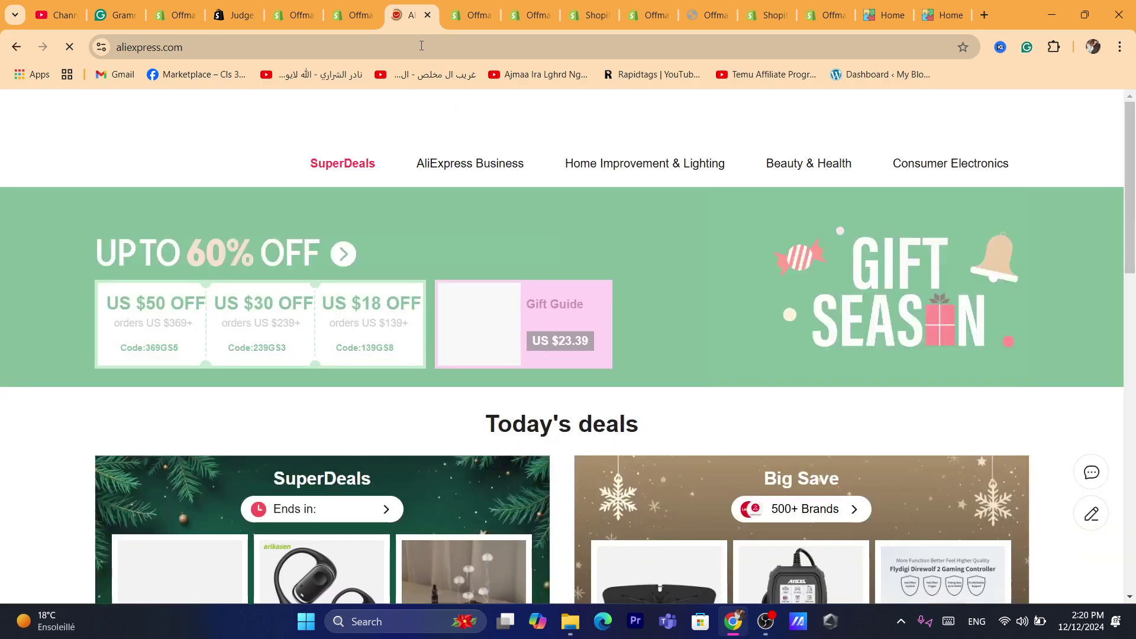
pyautogui.click(421, 45)
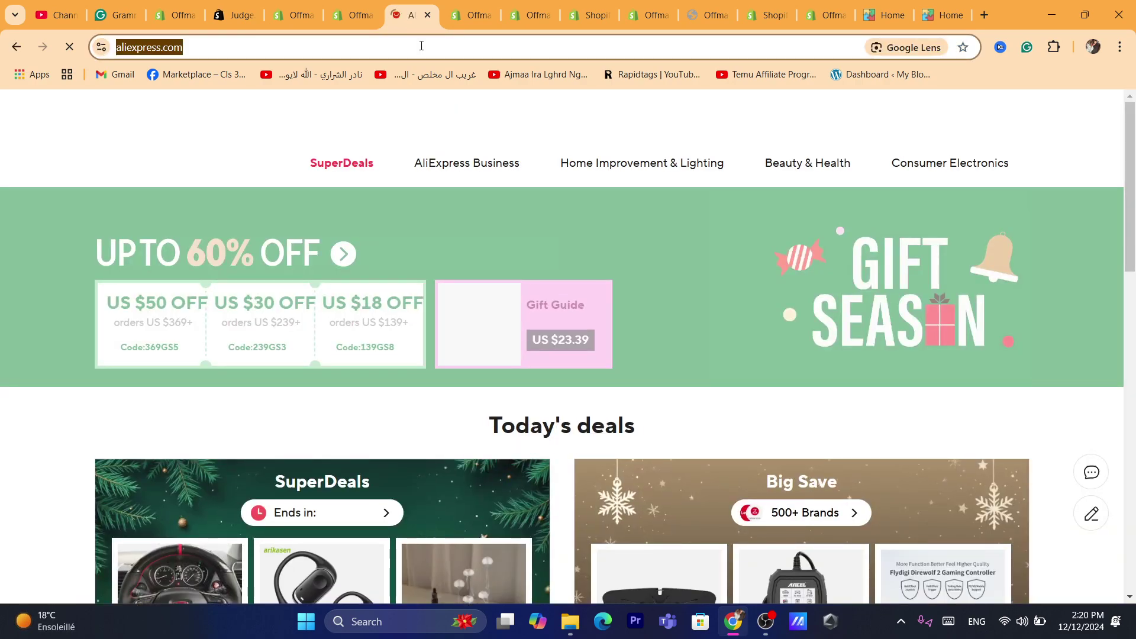
pyautogui.click(370, 6)
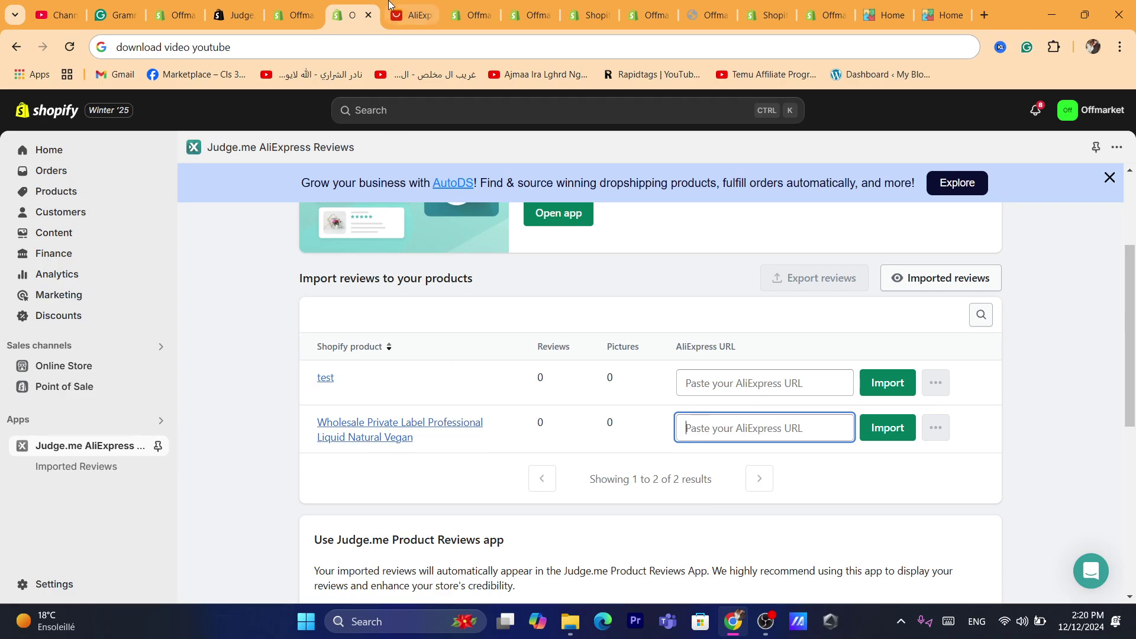
pyautogui.click(413, 15)
# Open the Lenovo ERAZER X9 wireless headphones listing in a new tab and check its 10 reviews
pyautogui.moveTo(1130, 153); pyautogui.dragTo(1133, 204)
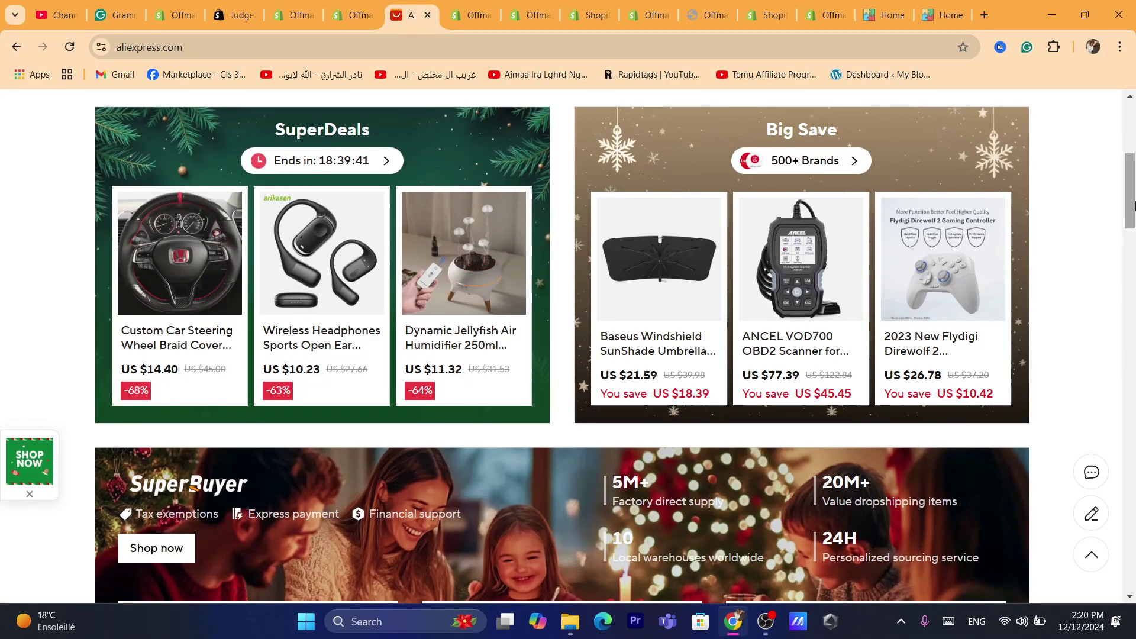
pyautogui.moveTo(1135, 205); pyautogui.dragTo(1135, 401)
pyautogui.click(522, 186)
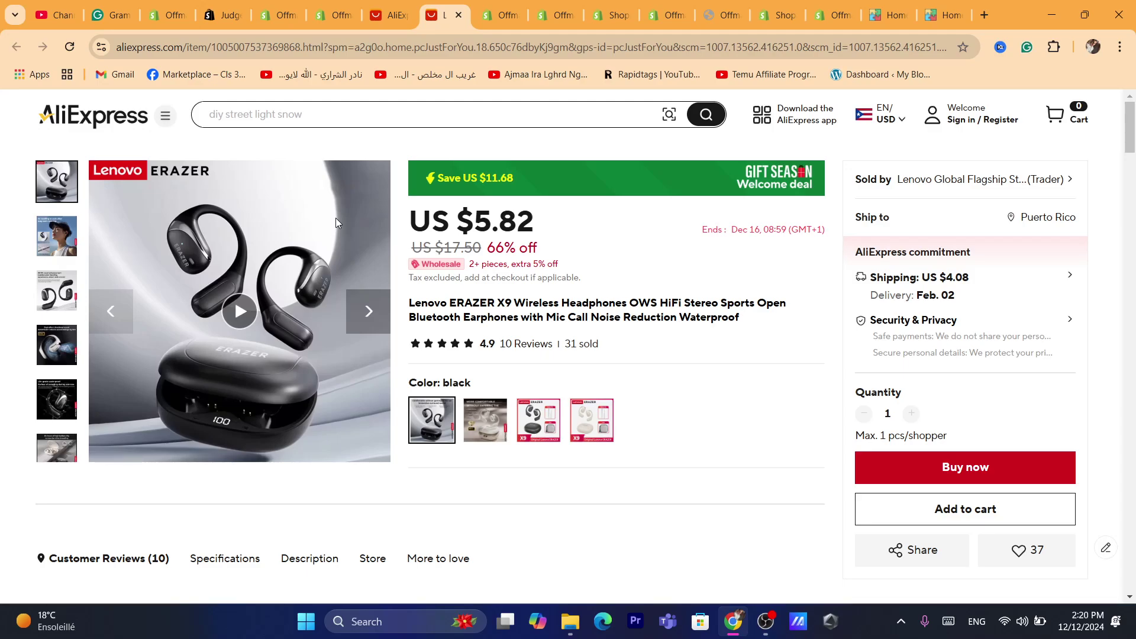
pyautogui.click(523, 344)
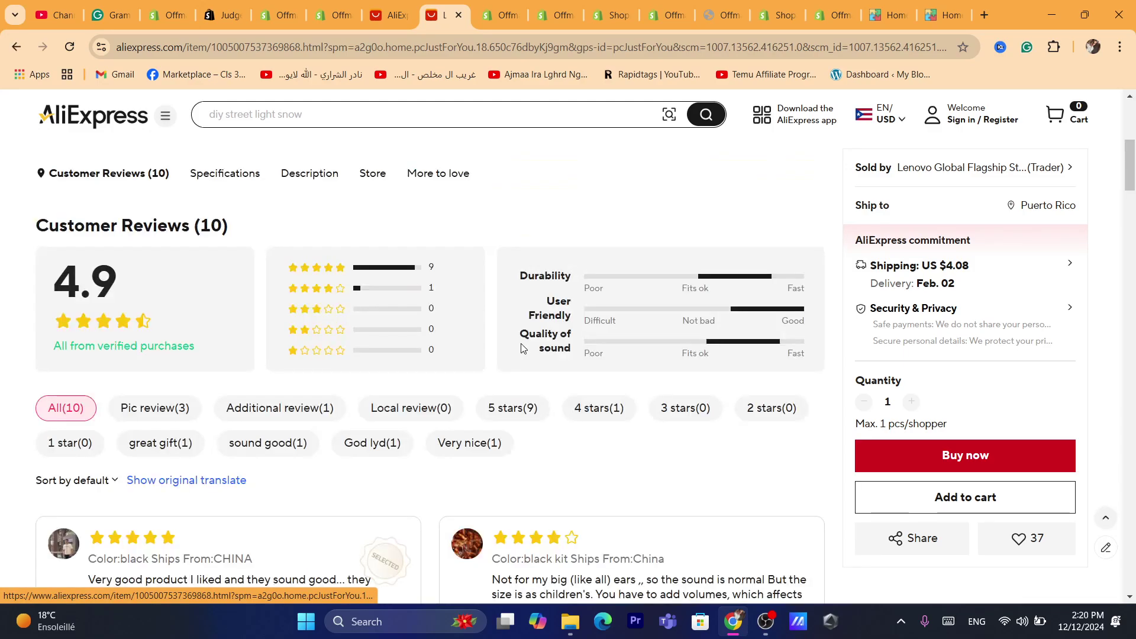
pyautogui.scroll(5, 453, 252)
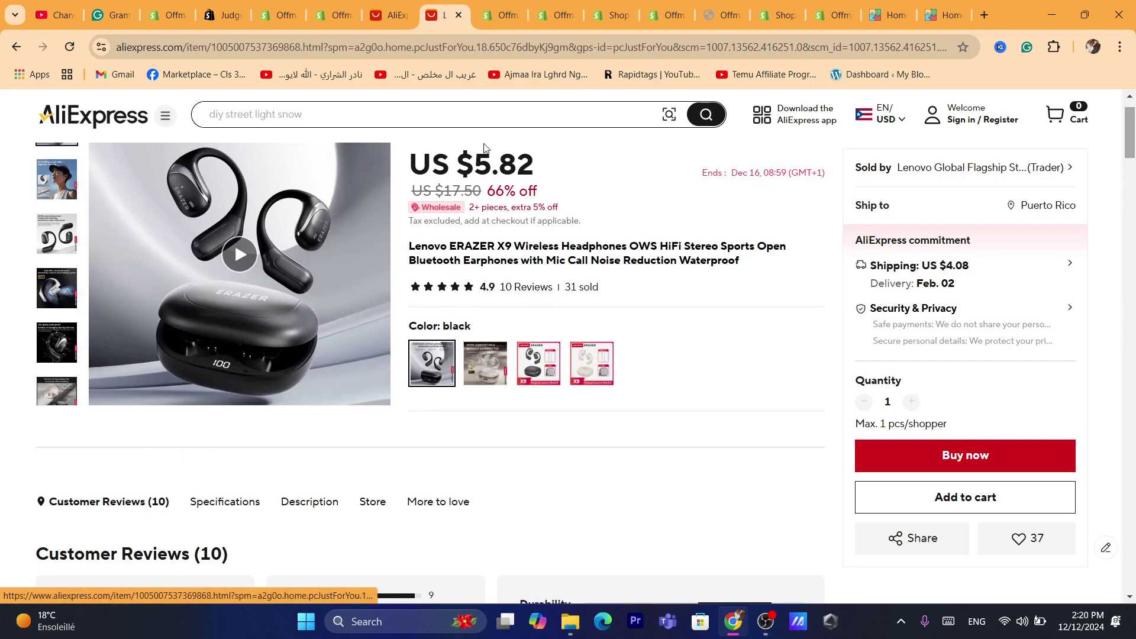
pyautogui.scroll(1, 496, 139)
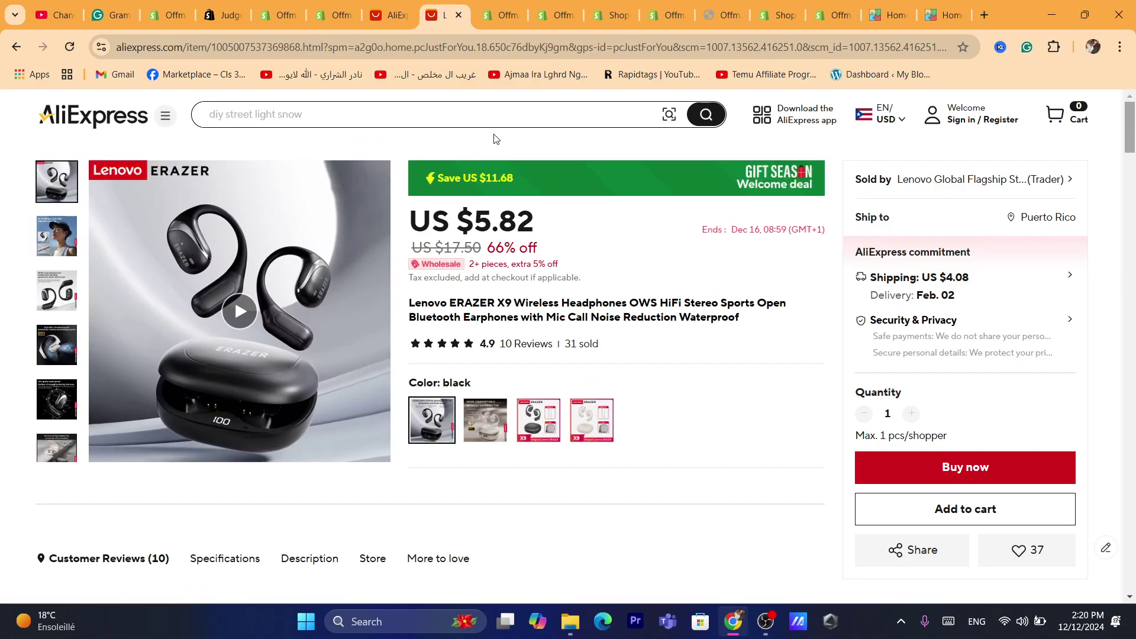
# Copy the Lenovo product's link and return to the Judge.me import table
pyautogui.tripleClick(516, 315)
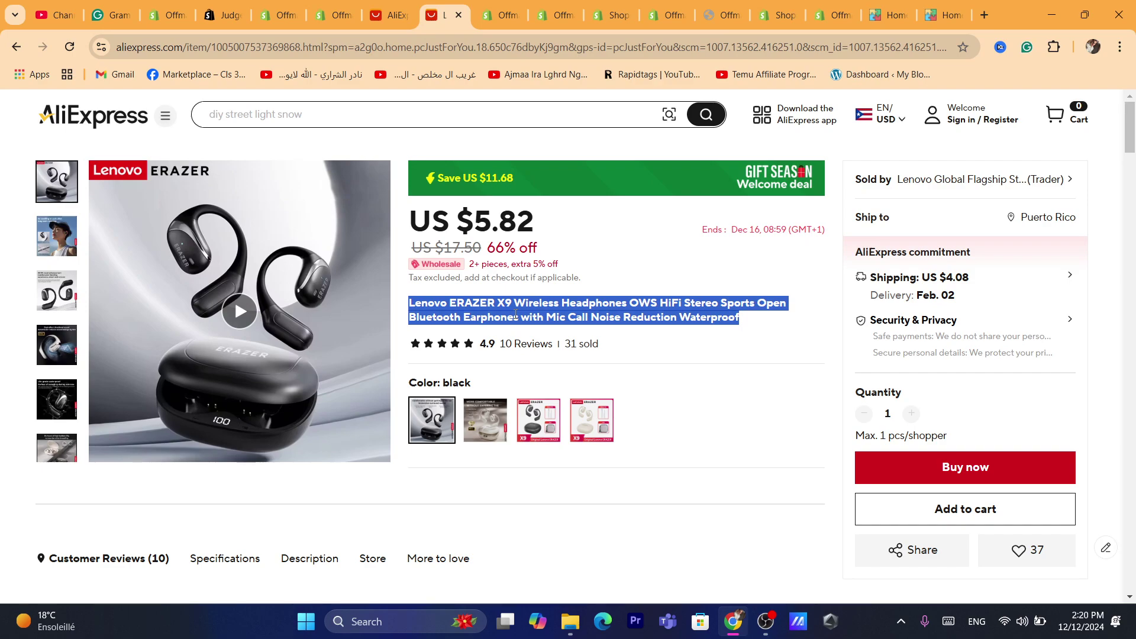
pyautogui.click(453, 44)
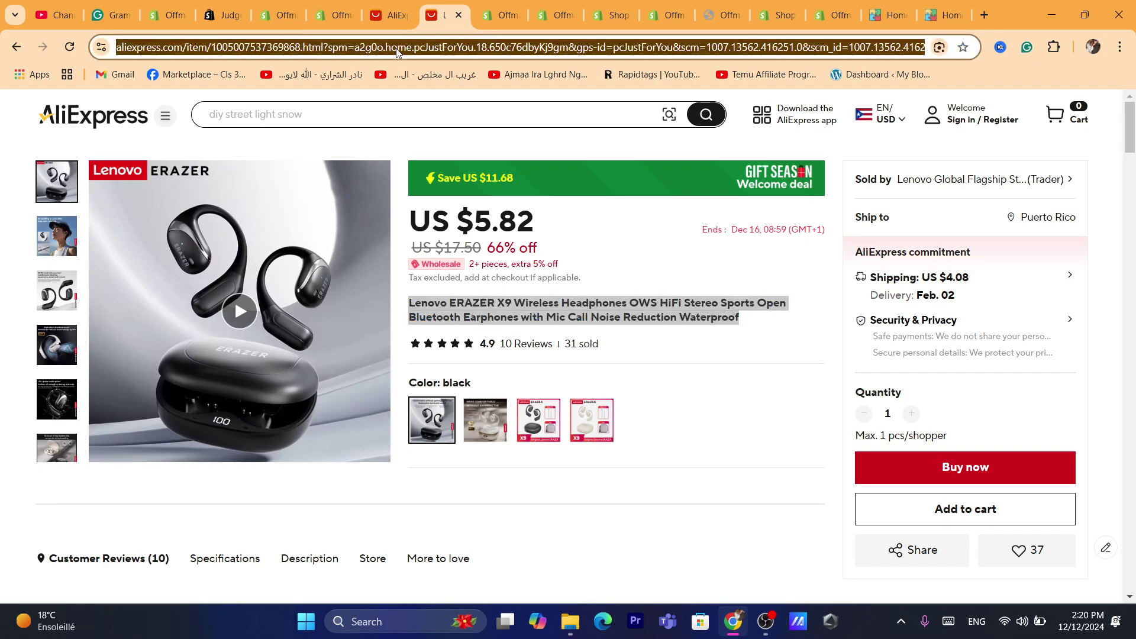
pyautogui.click(399, 8)
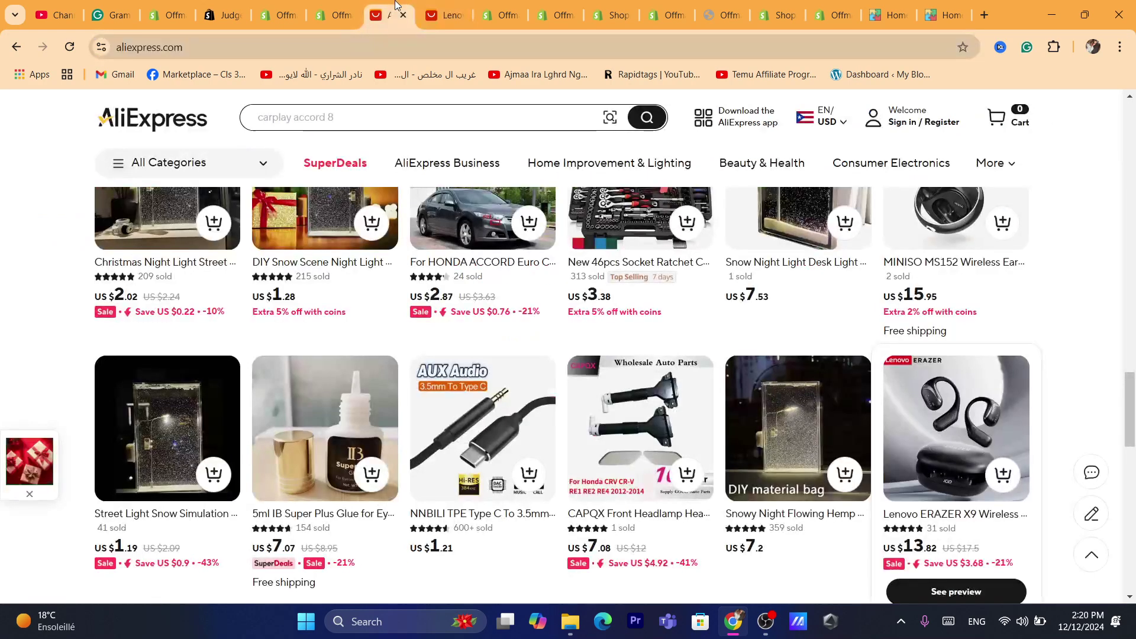
pyautogui.click(341, 5)
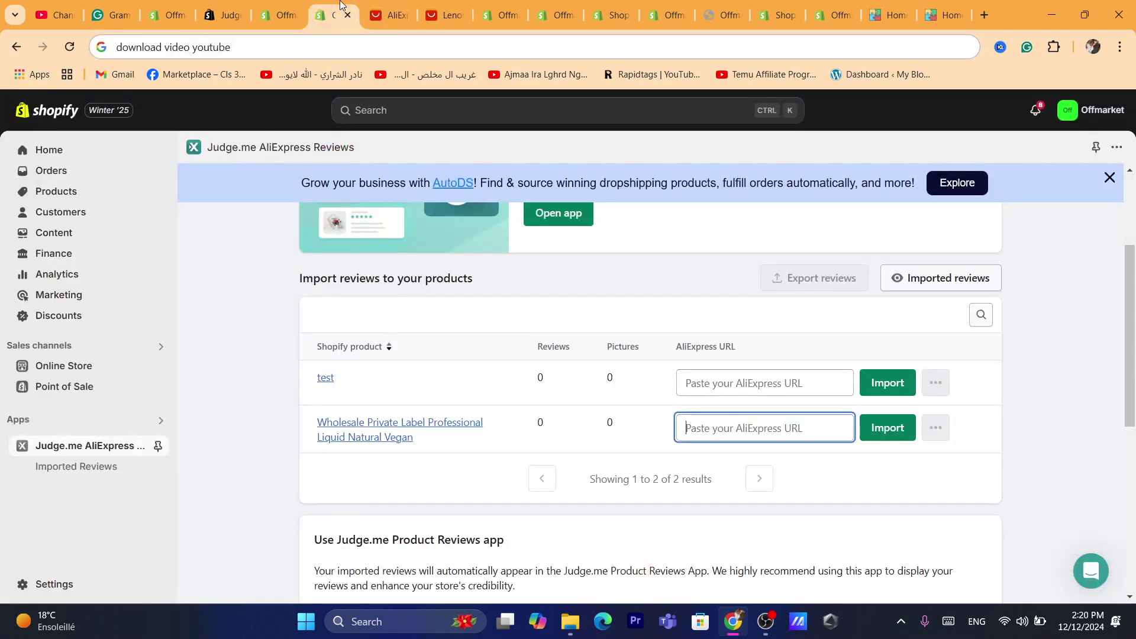
# Paste the AliExpress link into the second product's row and set 7 reviews to import
pyautogui.click(720, 382)
pyautogui.click(729, 419)
pyautogui.hotkey('ctrl', 'v')
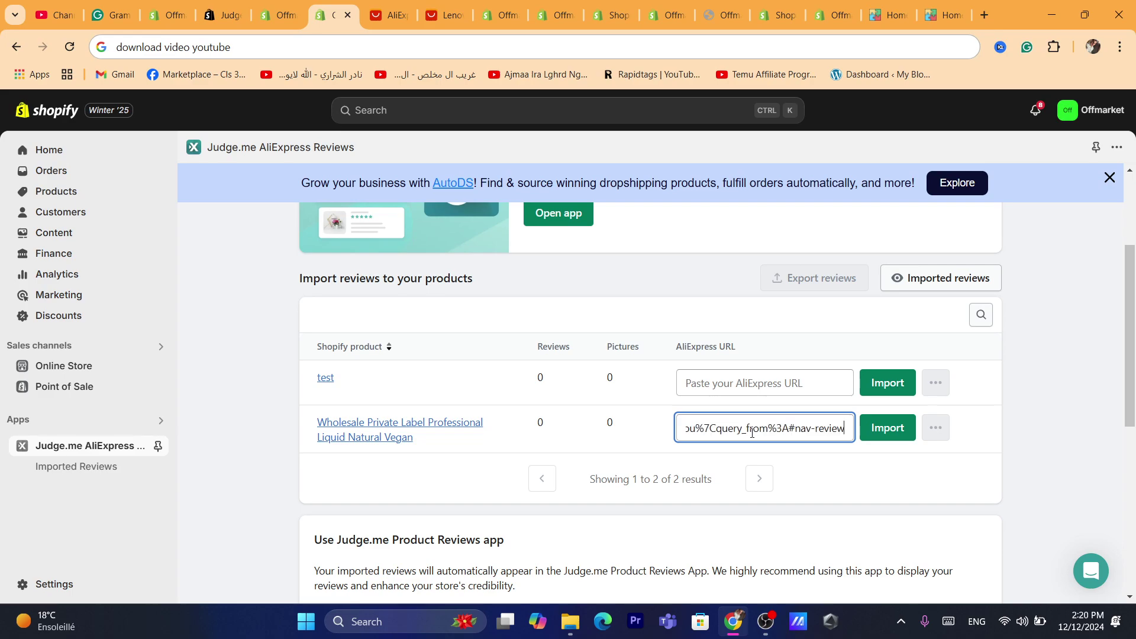
pyautogui.click(885, 429)
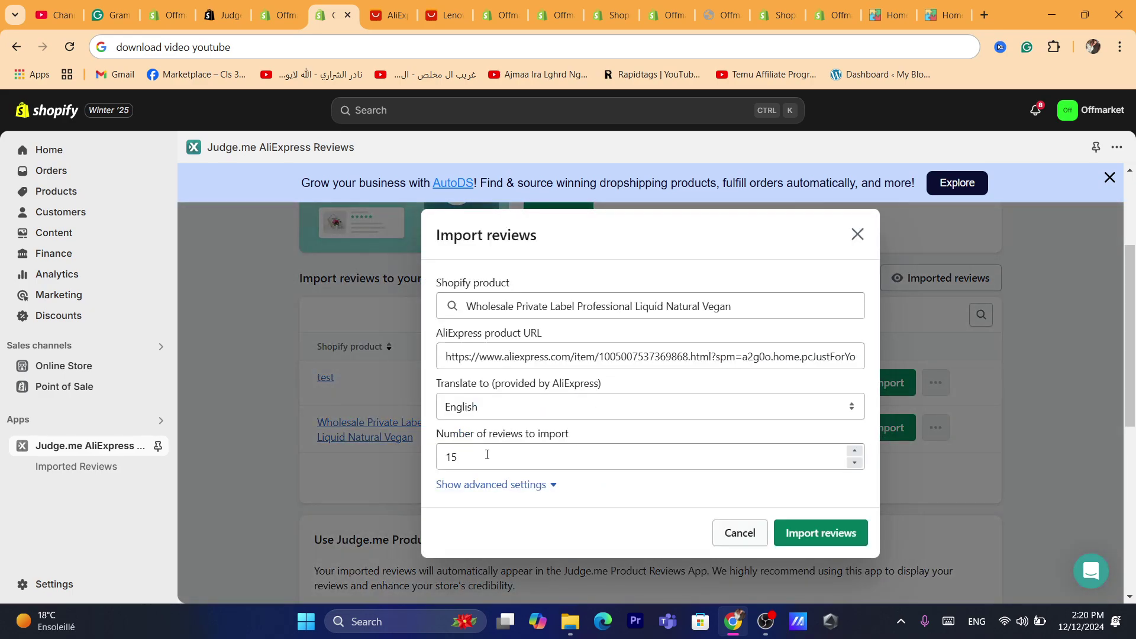
pyautogui.doubleClick(484, 459)
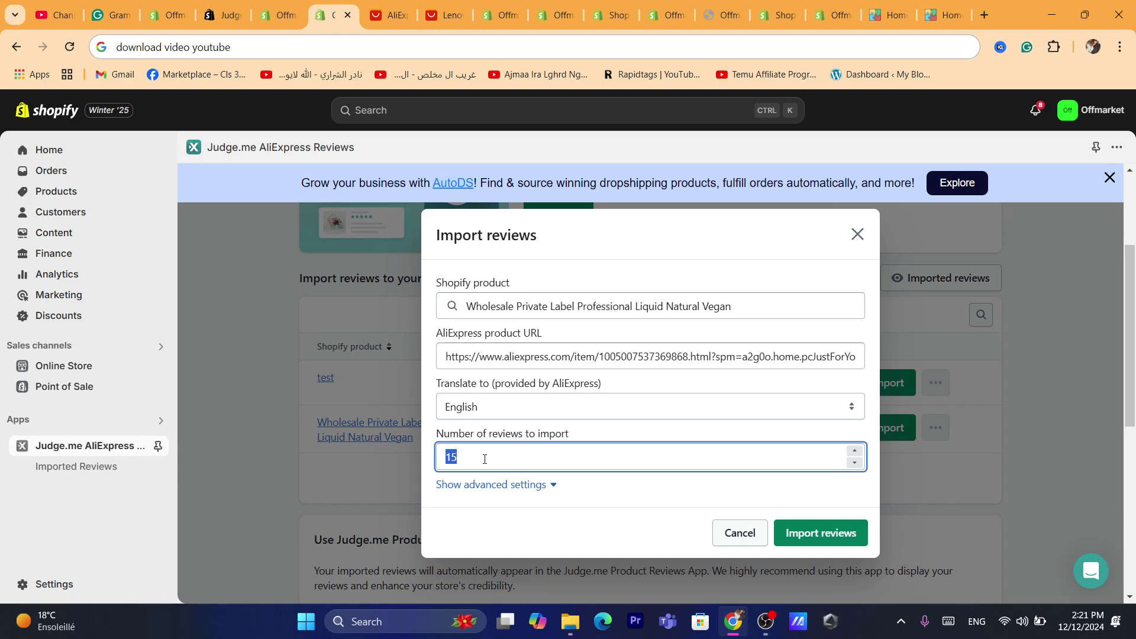
pyautogui.write('7')
# Keep English as translation language, check the URL and product name, then close the dialog unimported
pyautogui.click(474, 46)
pyautogui.write('e')
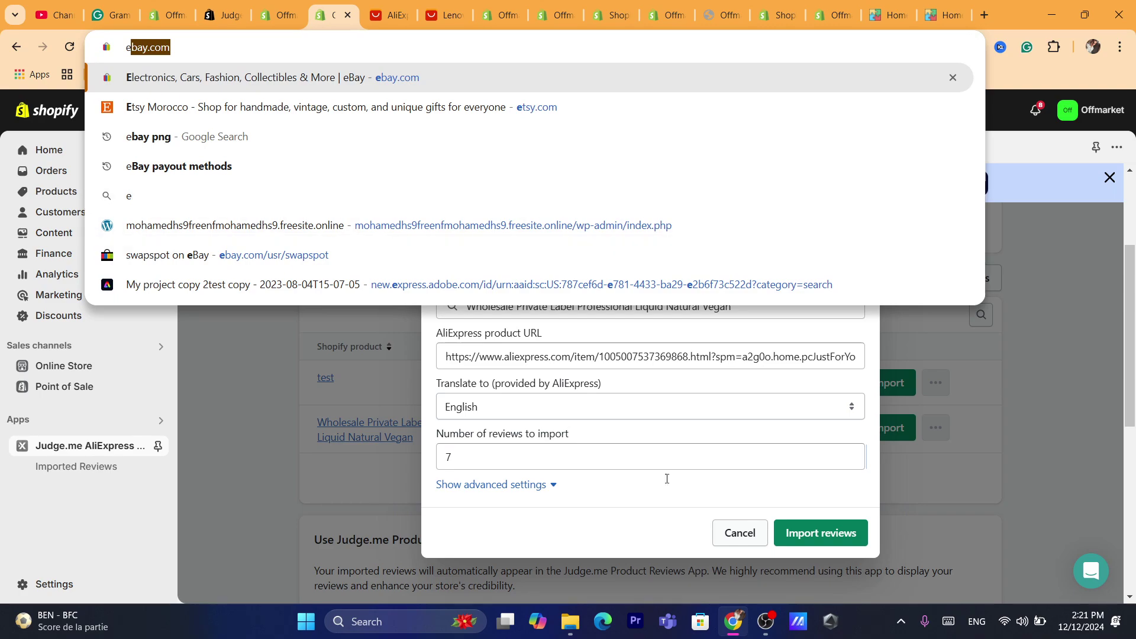
pyautogui.click(765, 631)
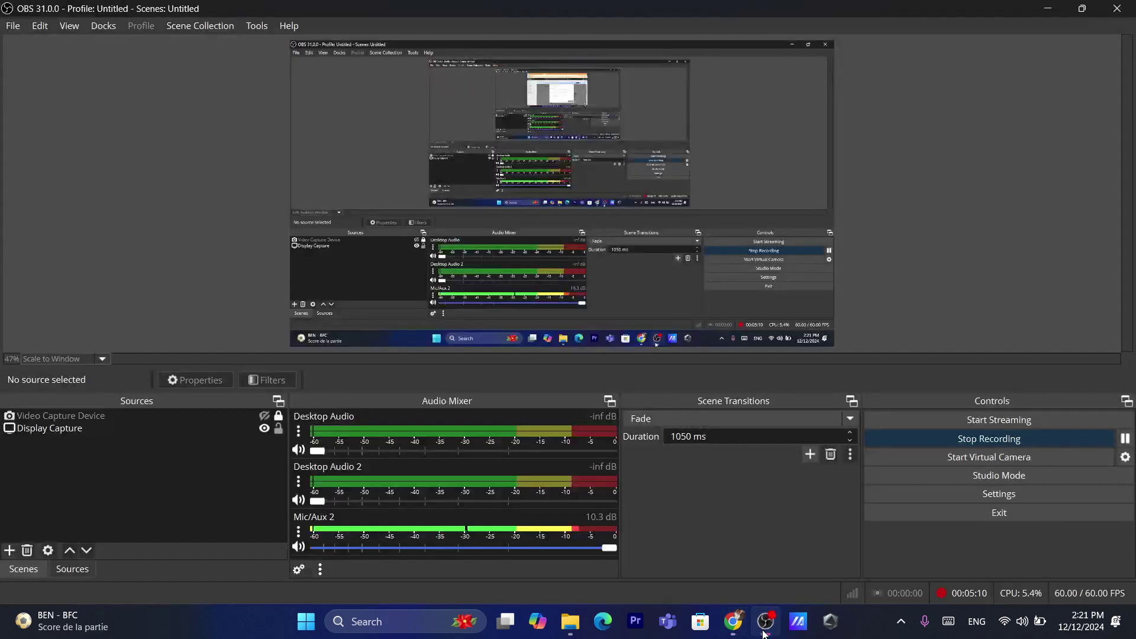
pyautogui.click(732, 622)
pyautogui.click(503, 408)
pyautogui.click(503, 411)
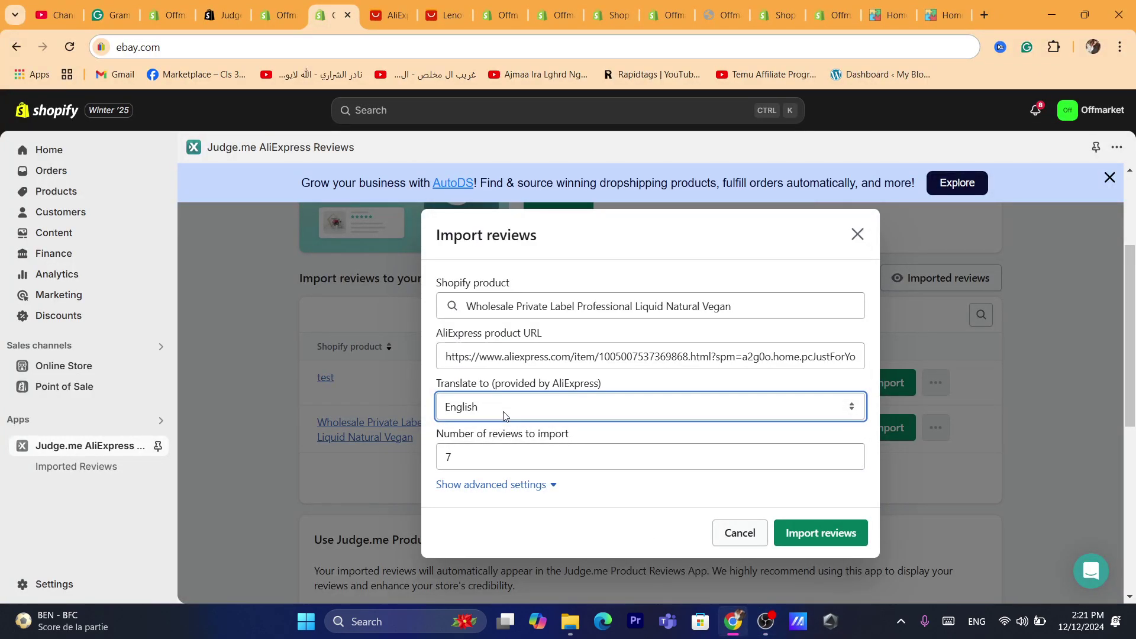
pyautogui.tripleClick(514, 349)
pyautogui.hotkey('ctrl', 'c')
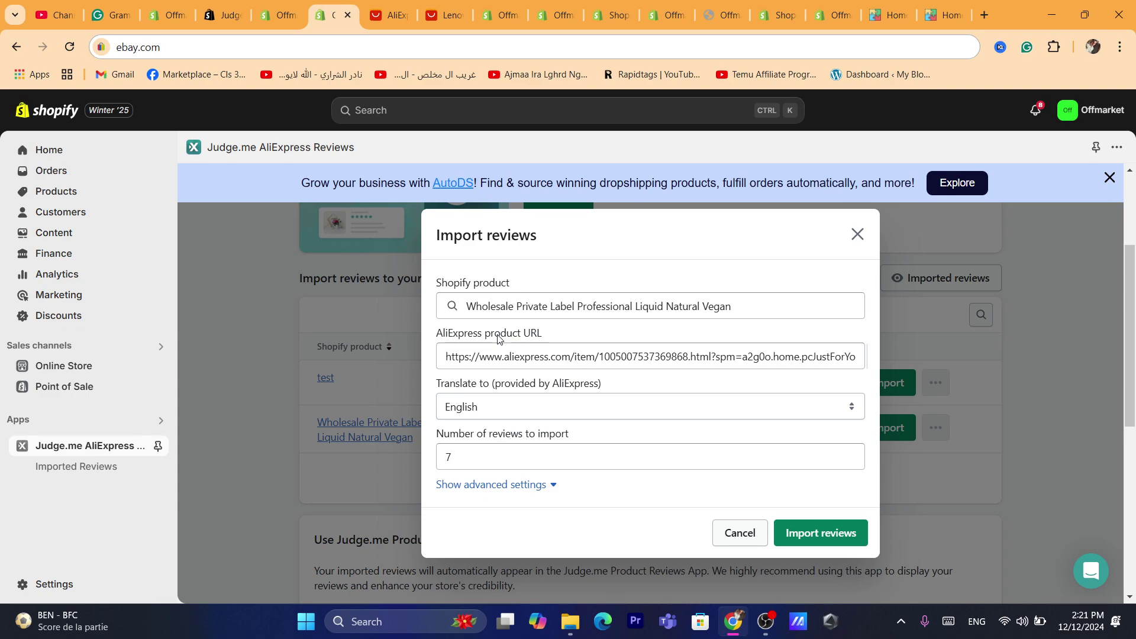
pyautogui.tripleClick(586, 317)
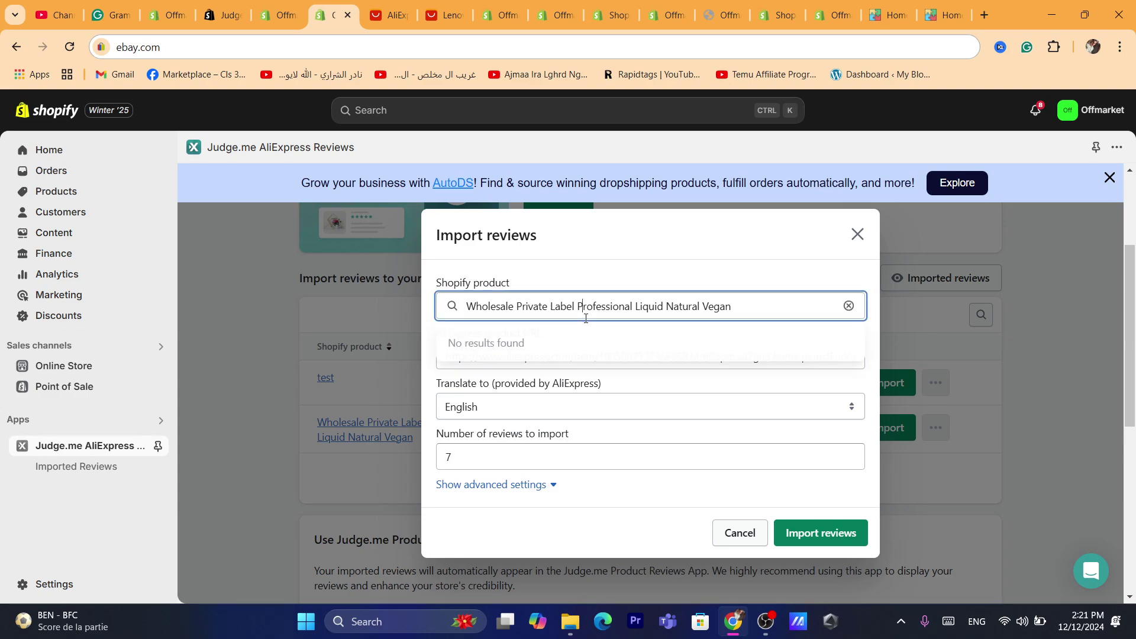
pyautogui.press('Escape')
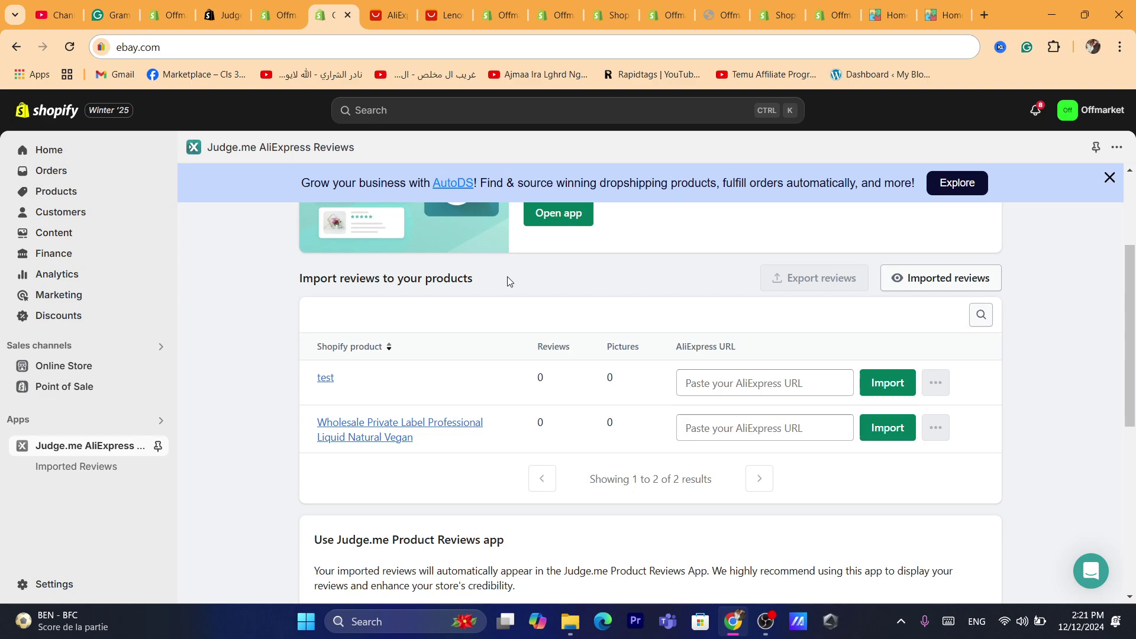
# Paste the Lenovo link into the vegan product's row and import 7 English-translated reviews
pyautogui.click(790, 426)
pyautogui.hotkey('ctrl', 'v')
pyautogui.click(886, 428)
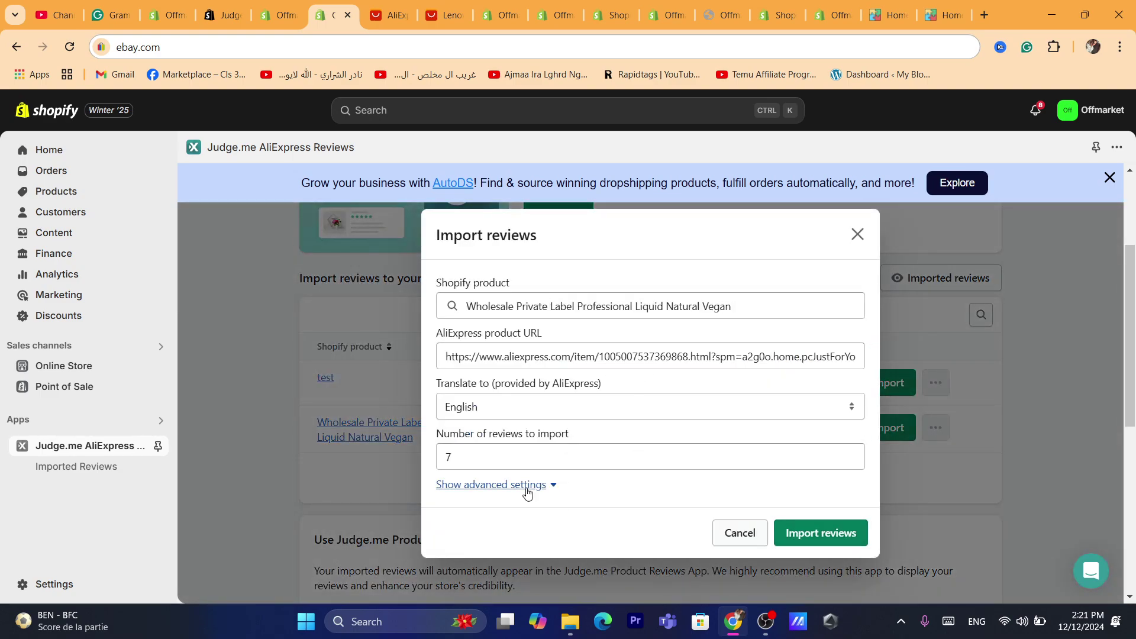
pyautogui.click(526, 485)
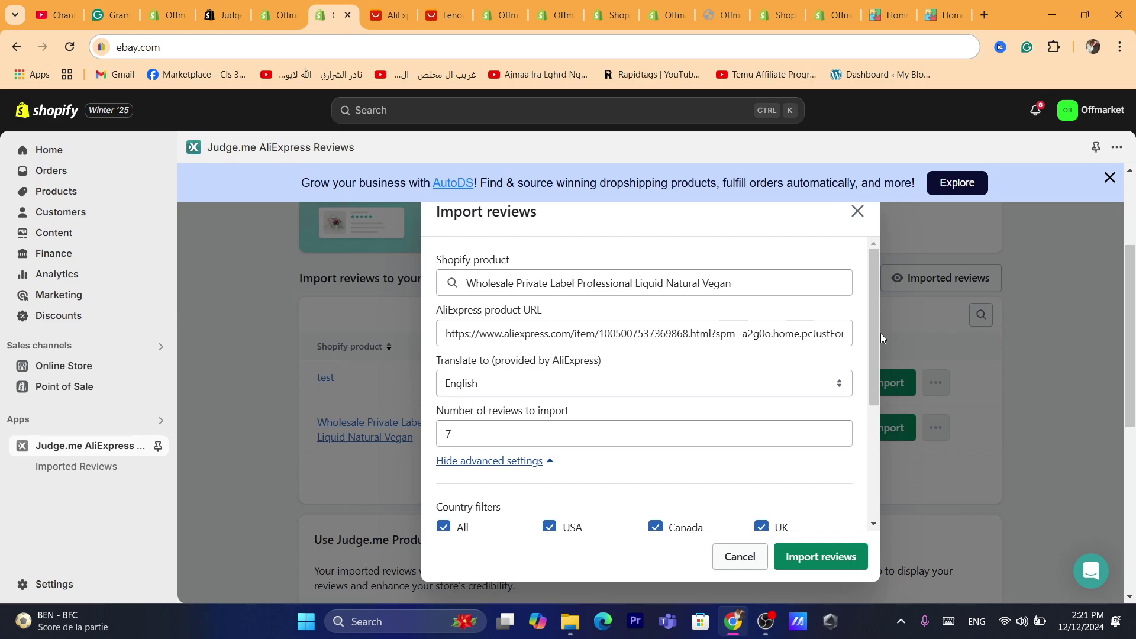
pyautogui.moveTo(875, 340); pyautogui.dragTo(882, 406)
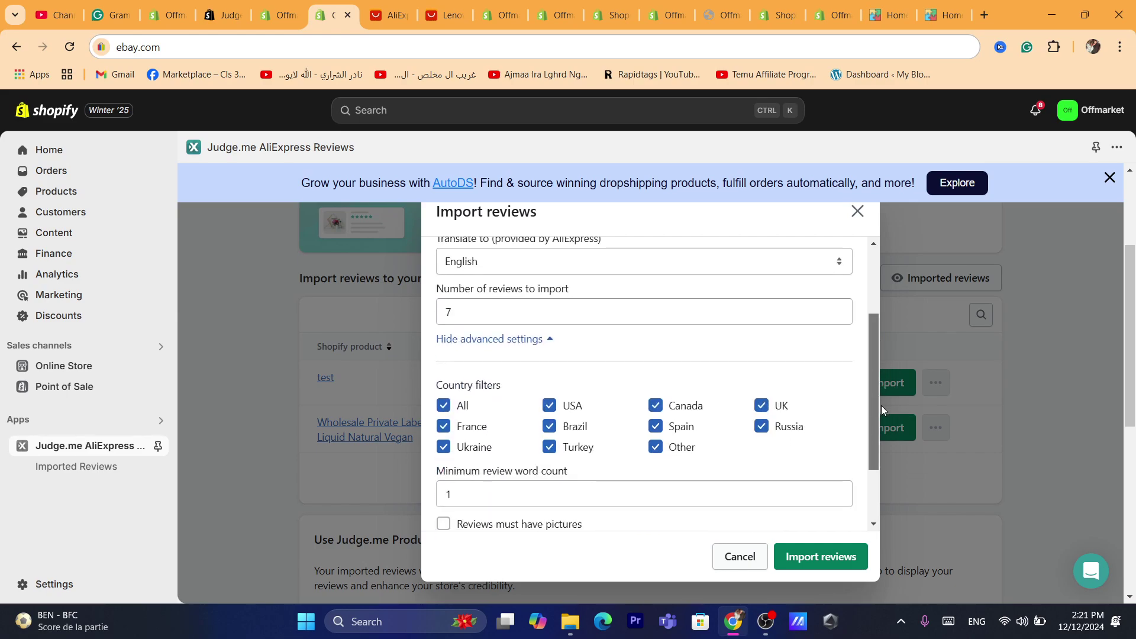
pyautogui.click(521, 340)
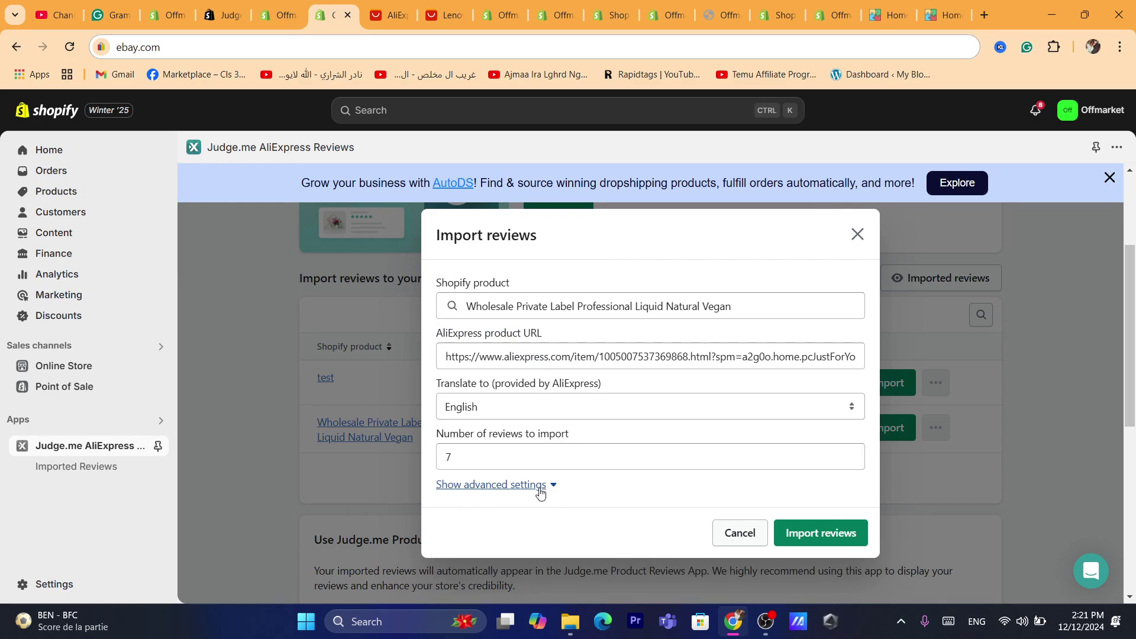
pyautogui.click(817, 535)
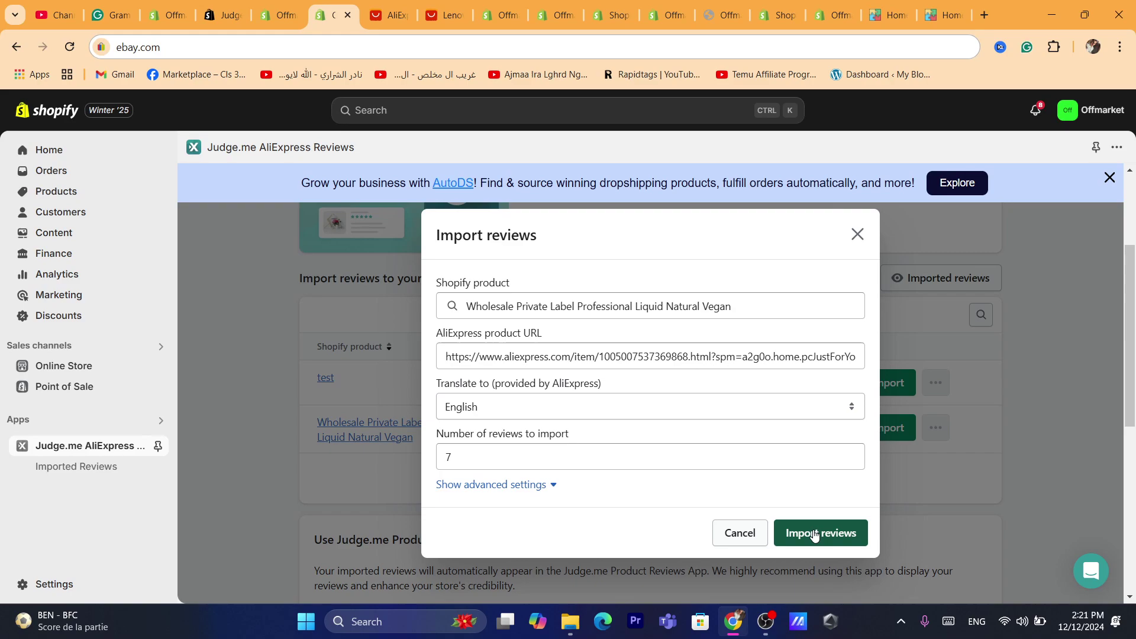
pyautogui.click(807, 532)
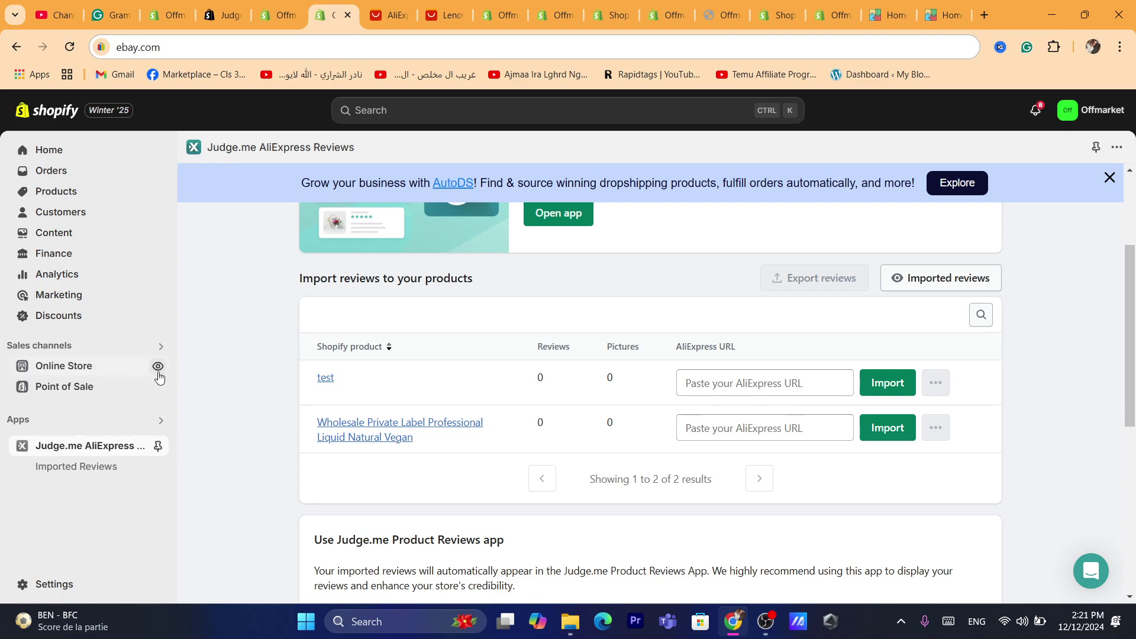
# Preview the online store, open the Wholesale Private Label product page, and scroll to its reviews
pyautogui.click(158, 370)
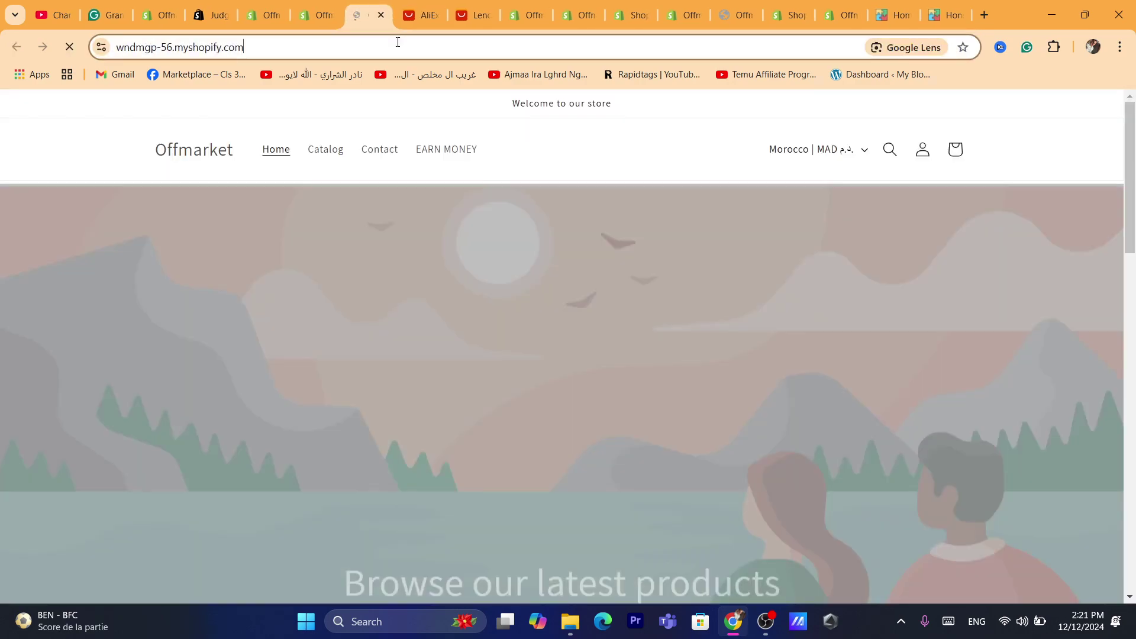
pyautogui.click(398, 47)
pyautogui.write('w')
pyautogui.press('Return')
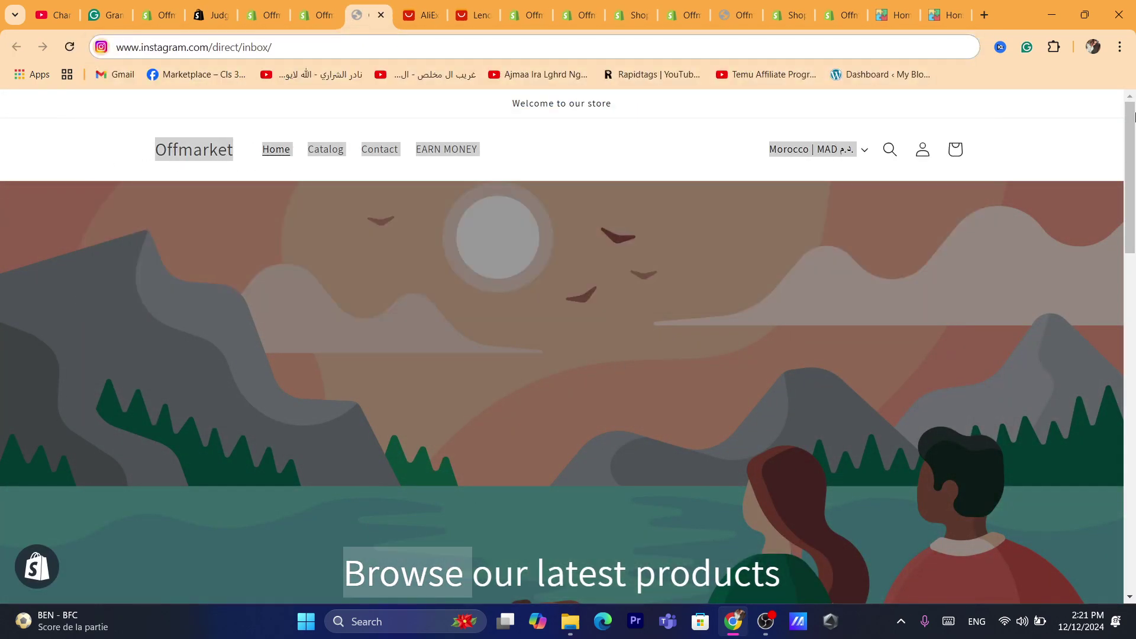
pyautogui.scroll(-3, 1134, 358)
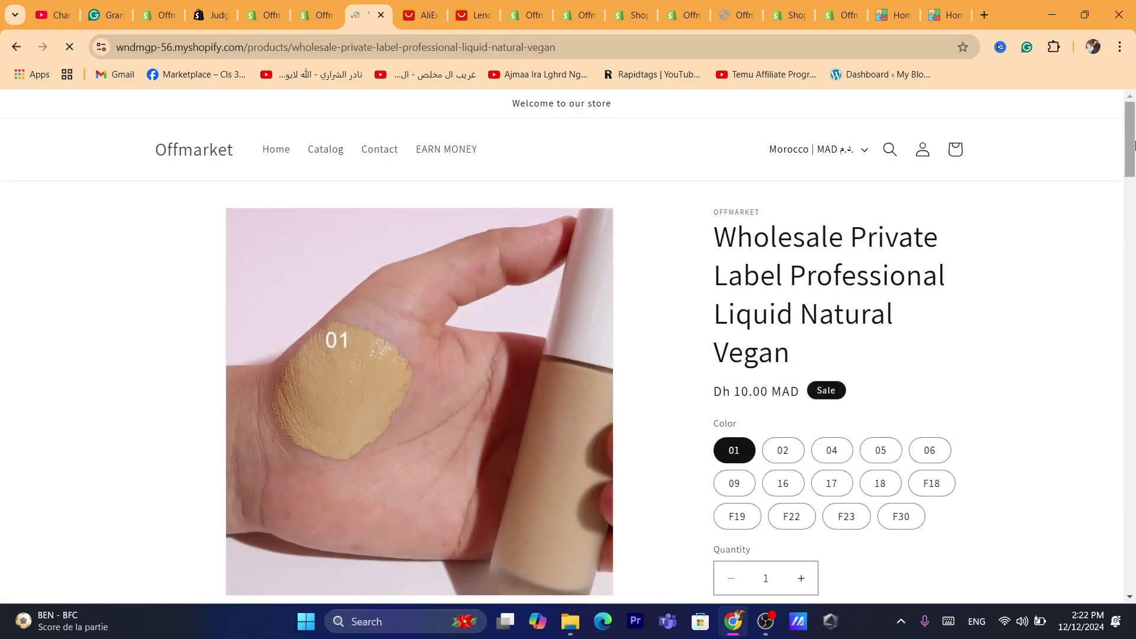
pyautogui.scroll(-15, 1135, 438)
pyautogui.scroll(-6, 1134, 438)
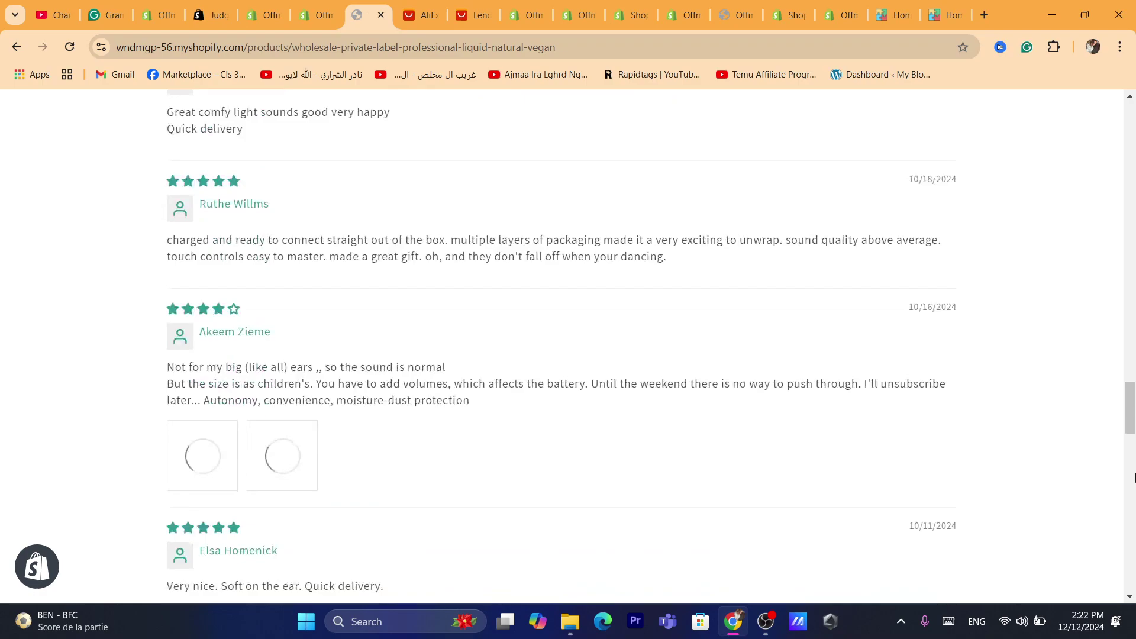
pyautogui.scroll(-4, 1135, 406)
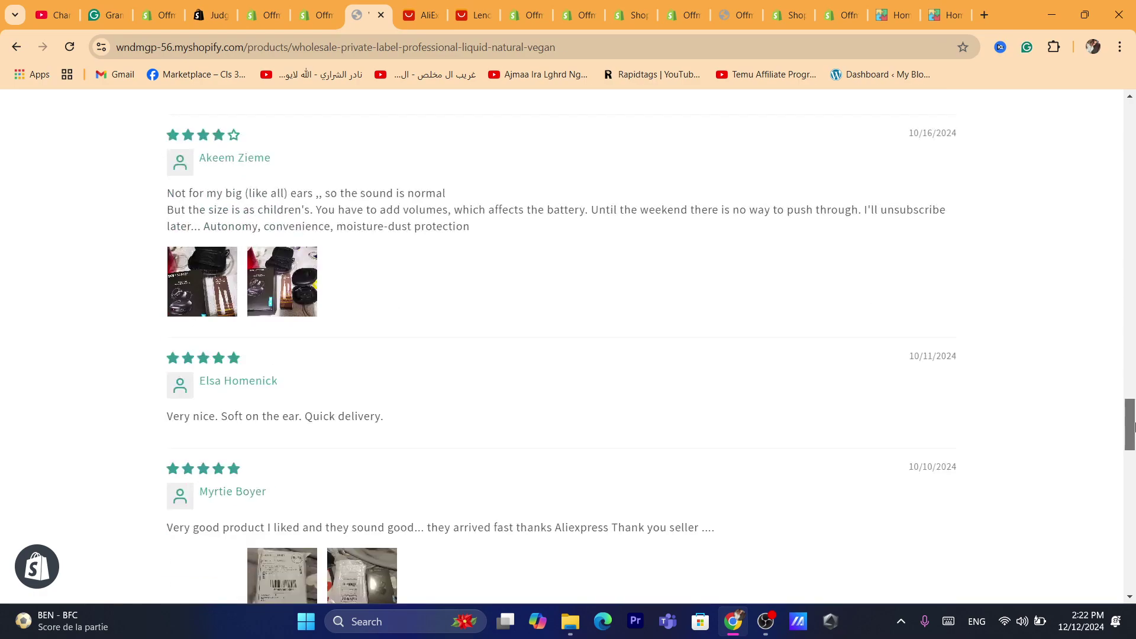
# Enlarge and close photos from the four-star review and the last review shown
pyautogui.click(202, 252)
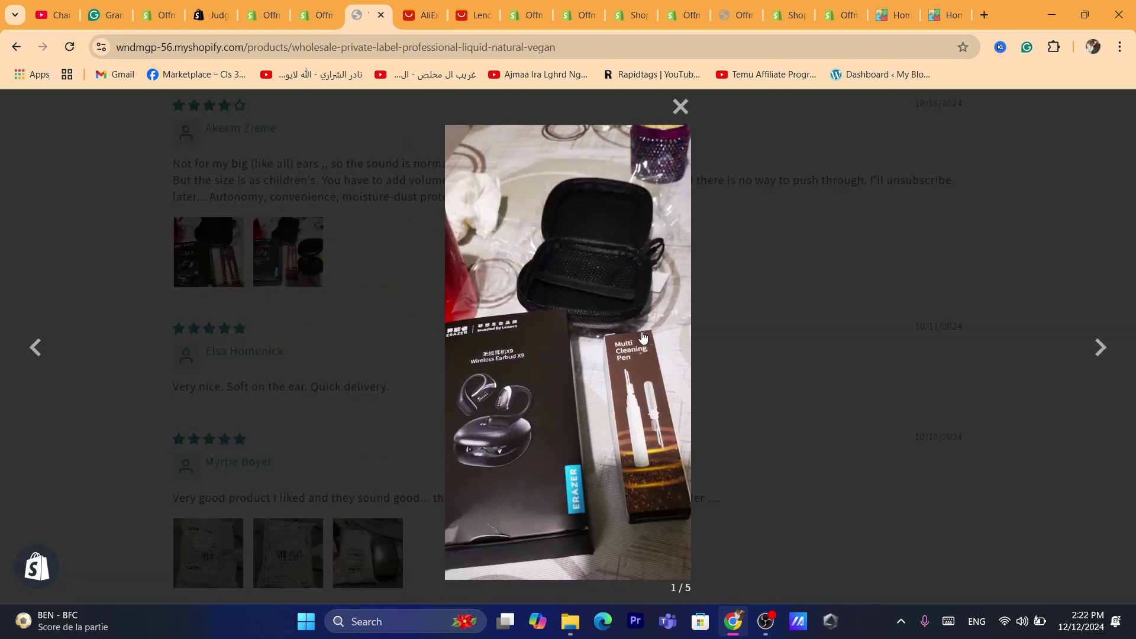
pyautogui.click(916, 328)
pyautogui.scroll(7, 1131, 476)
pyautogui.scroll(-11, 1132, 477)
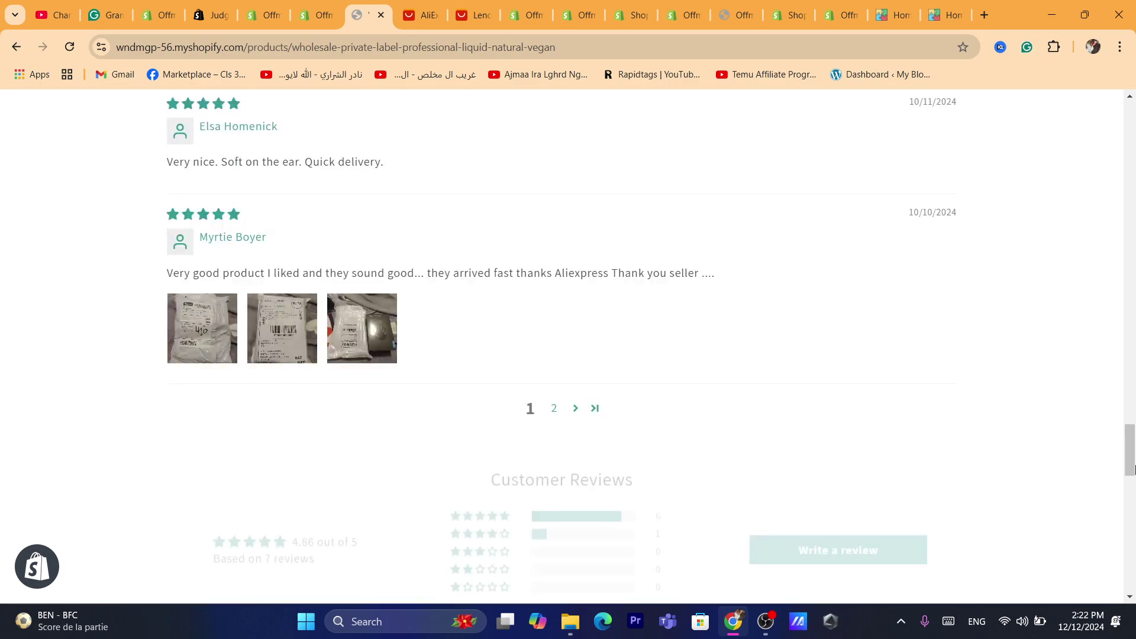
pyautogui.click(375, 284)
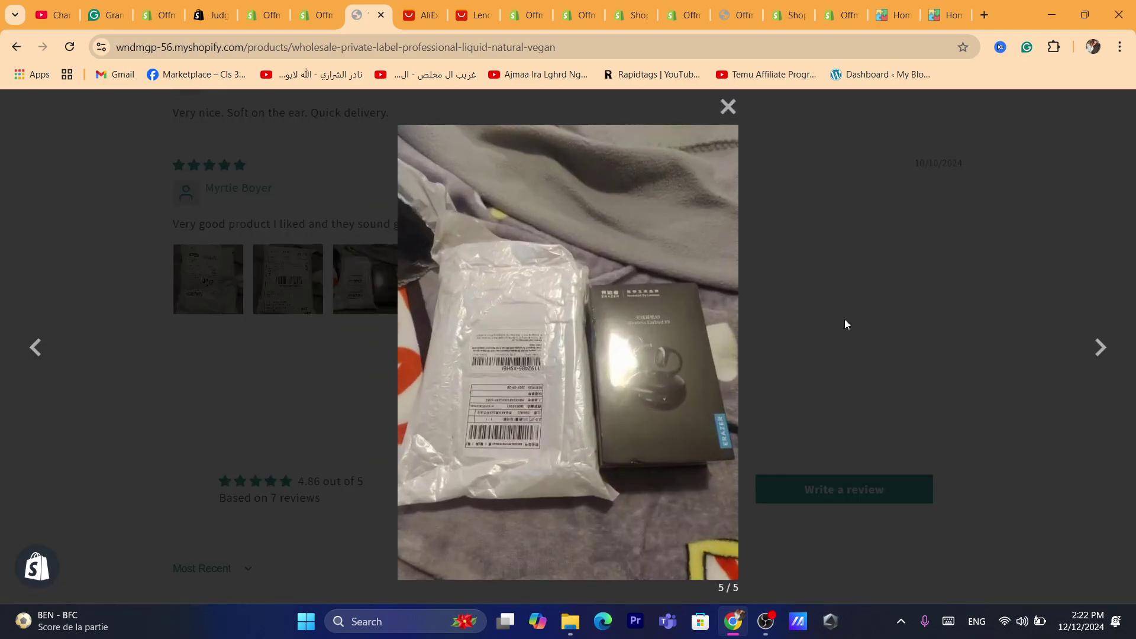
pyautogui.click(958, 273)
pyautogui.scroll(-3, 1131, 460)
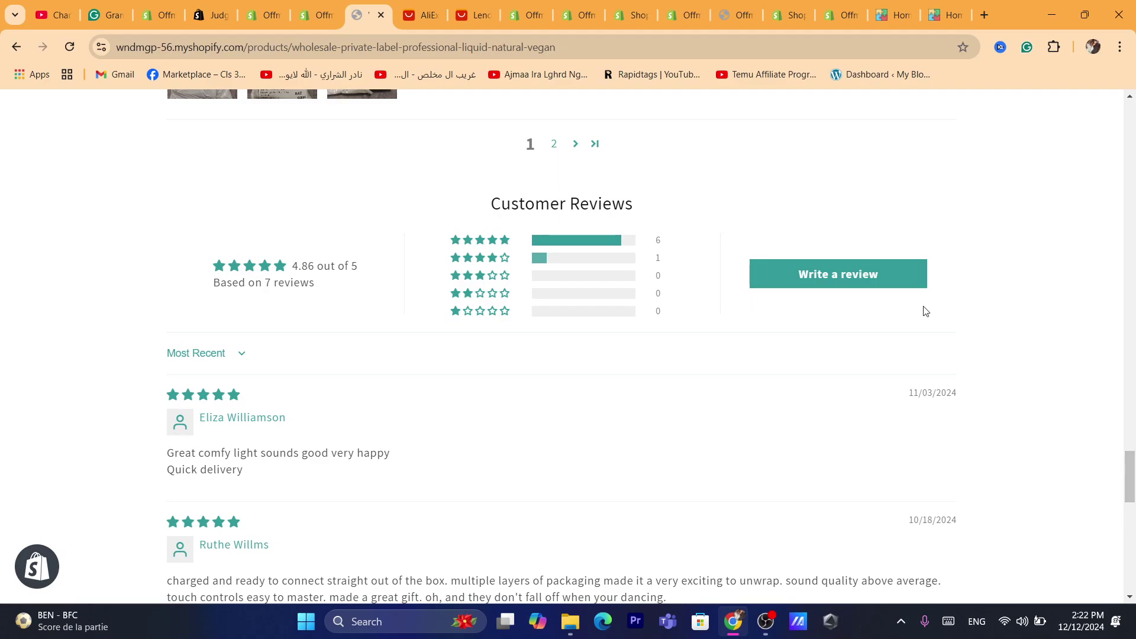
# Open the Write a review form, then select the product title and page address
pyautogui.click(853, 281)
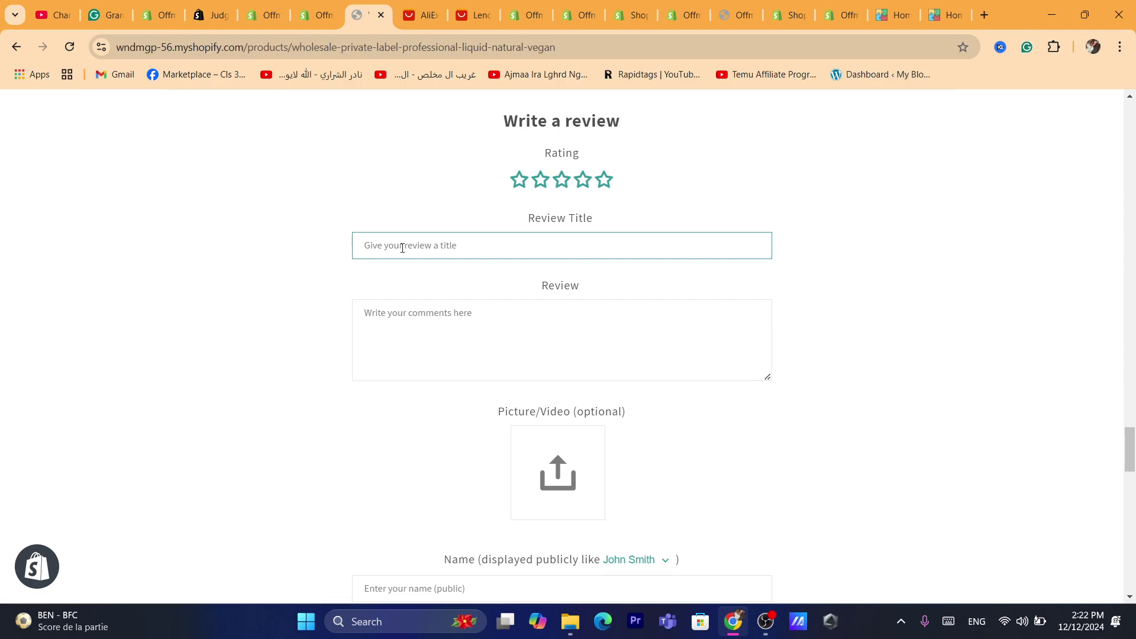
pyautogui.moveTo(1135, 504); pyautogui.dragTo(1098, 116)
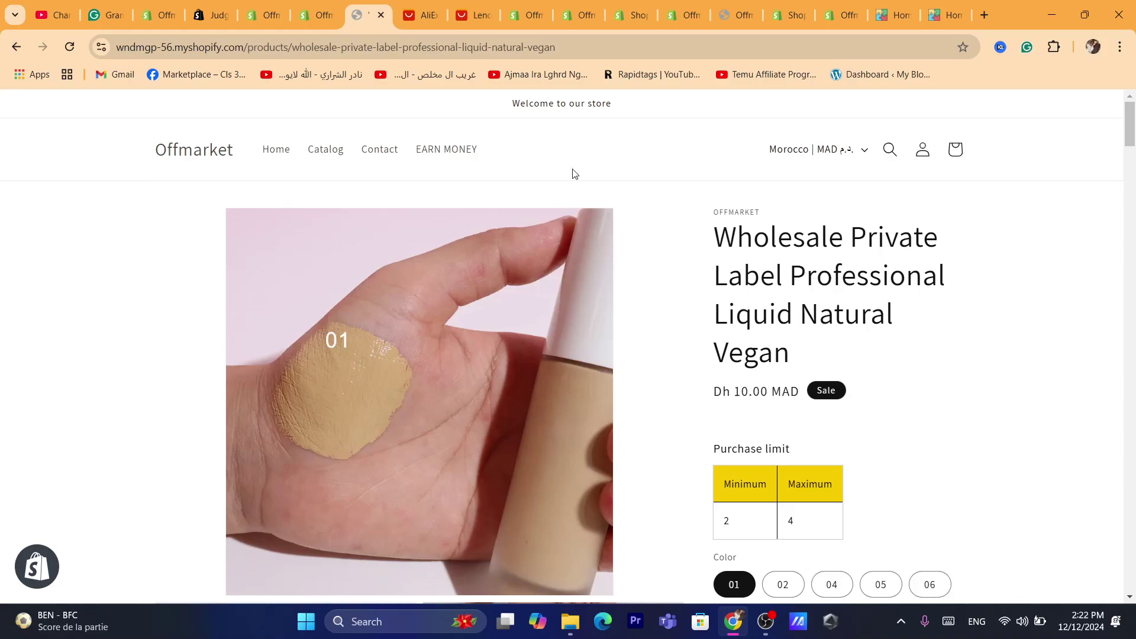
pyautogui.tripleClick(812, 287)
pyautogui.click(396, 51)
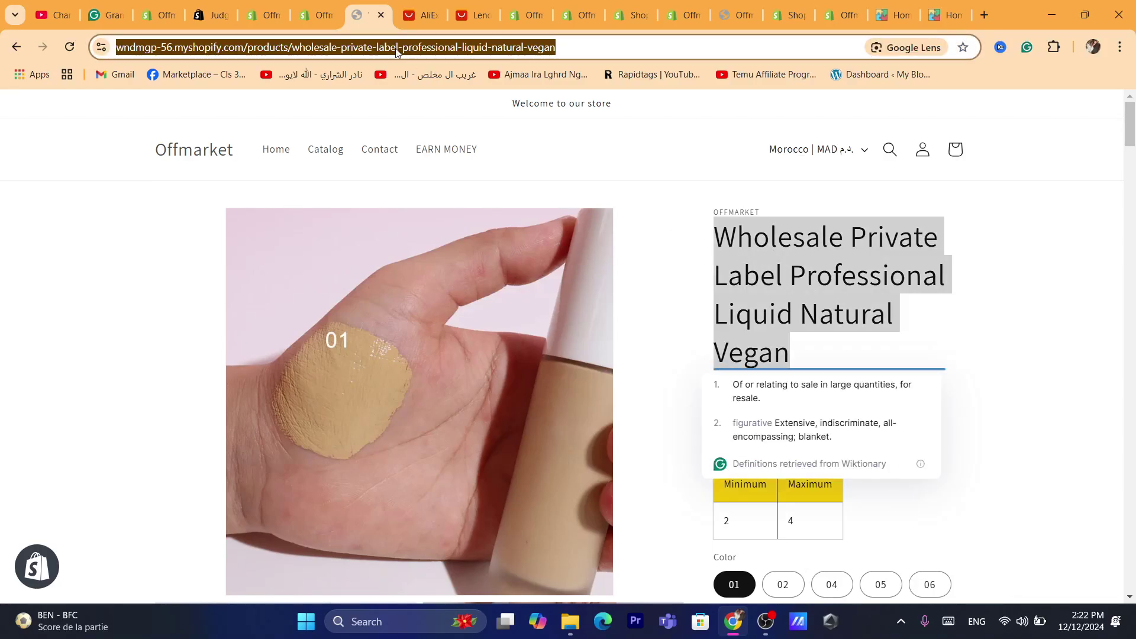